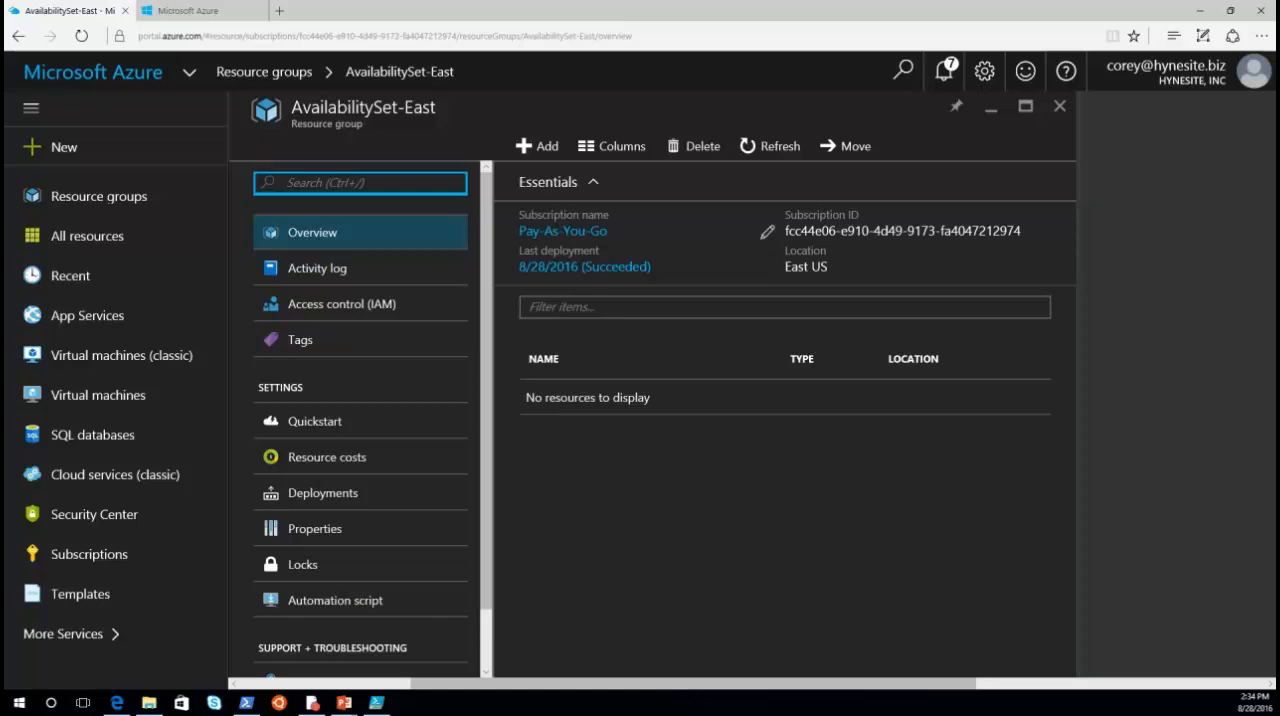
Step: Find the Microsoft Availability Set offering in the marketplace and start creating one in the AvailabilitySet-East resource group
click(543, 150)
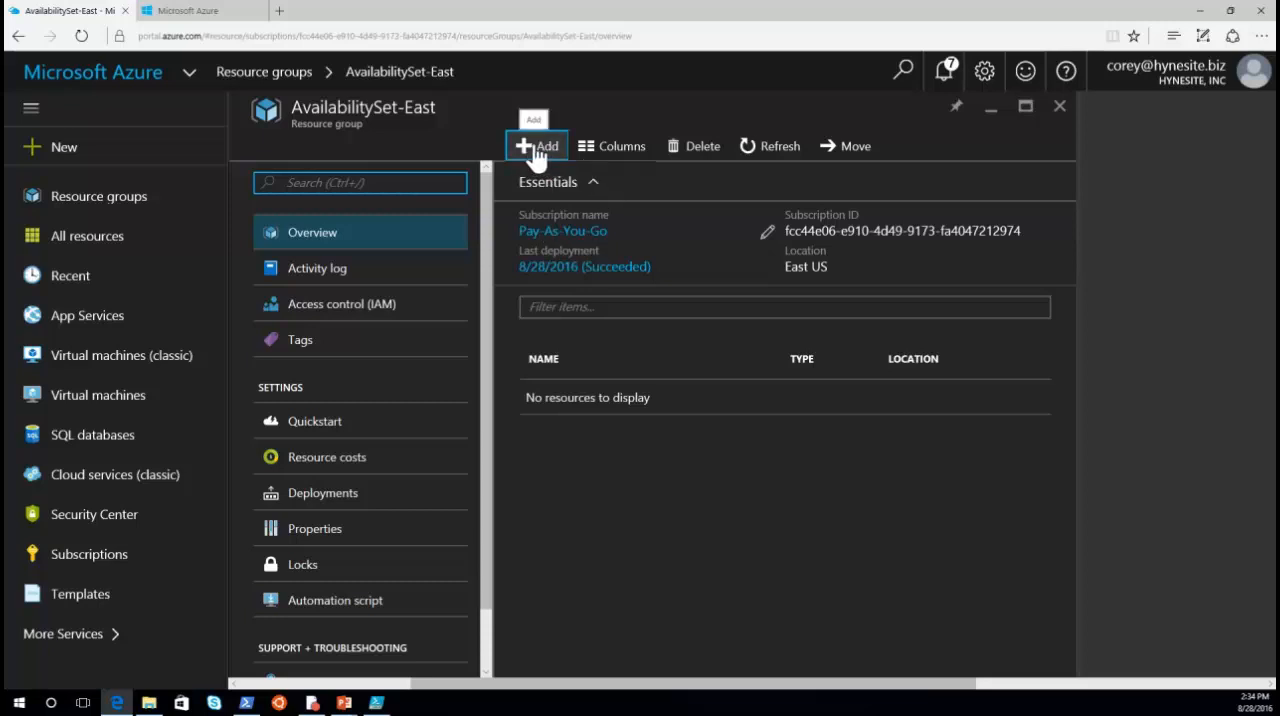
click(537, 150)
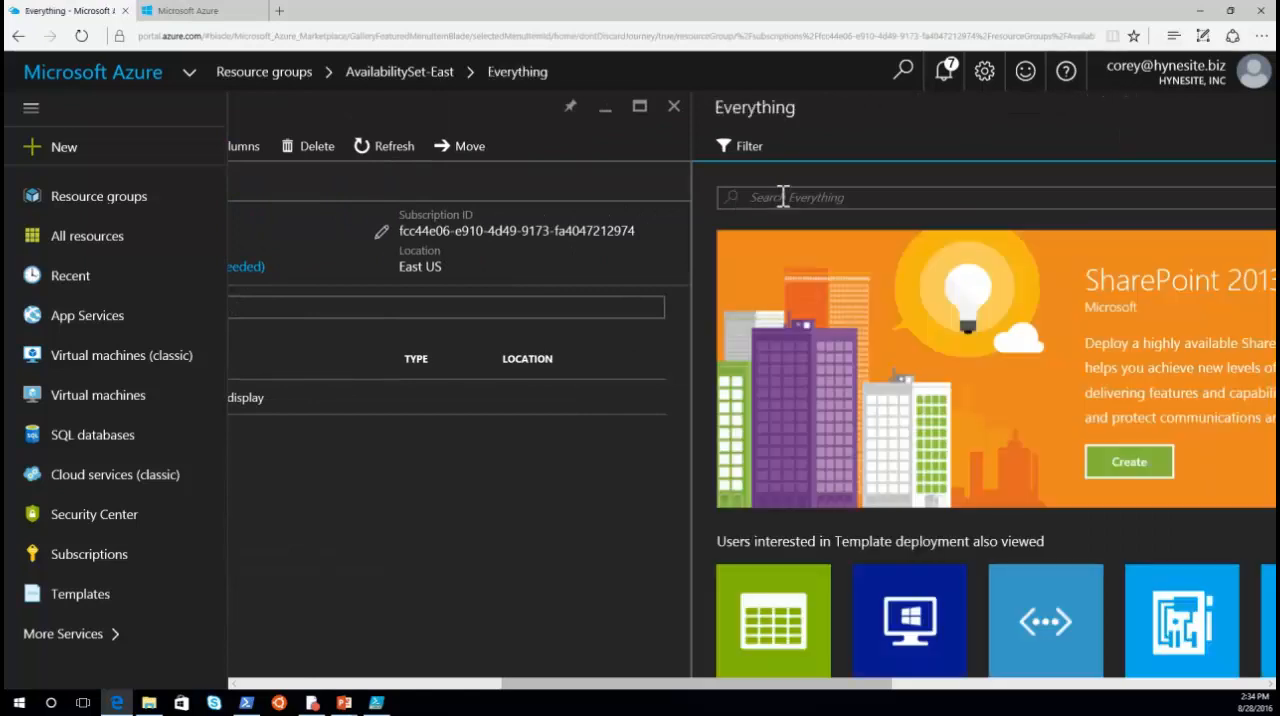
click(783, 197)
text(availab)
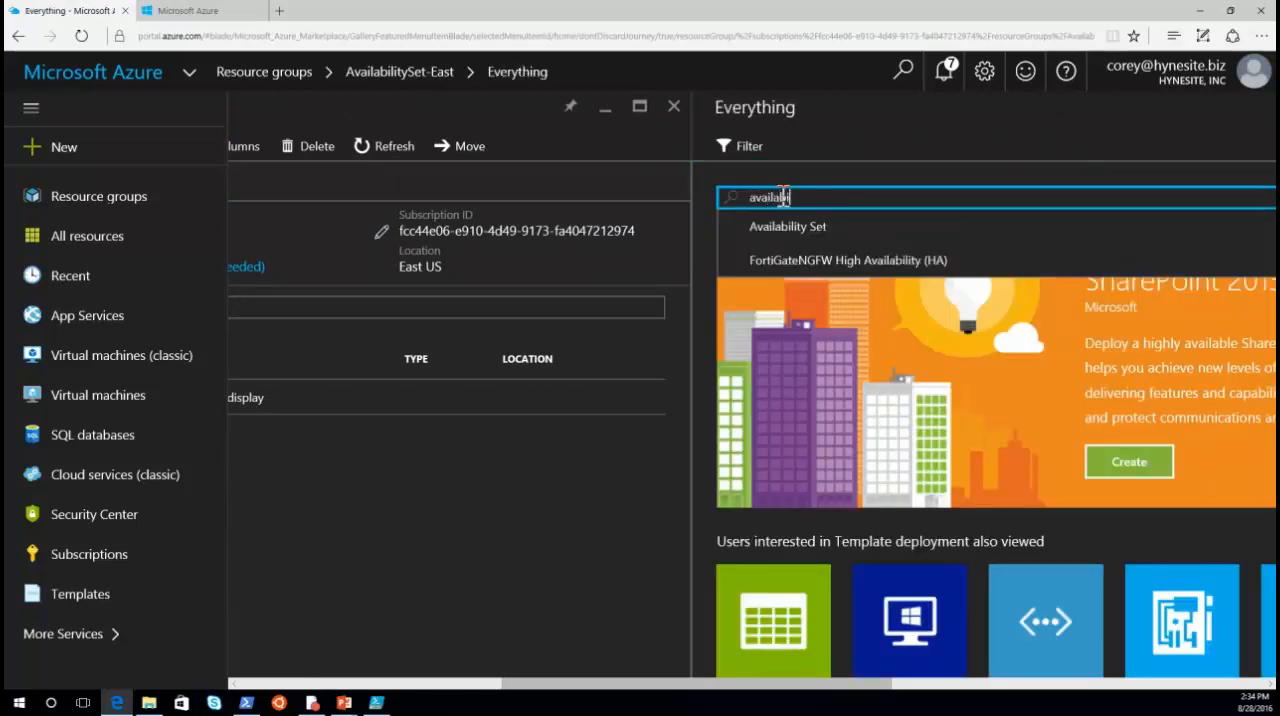
key(Down)
key(Return)
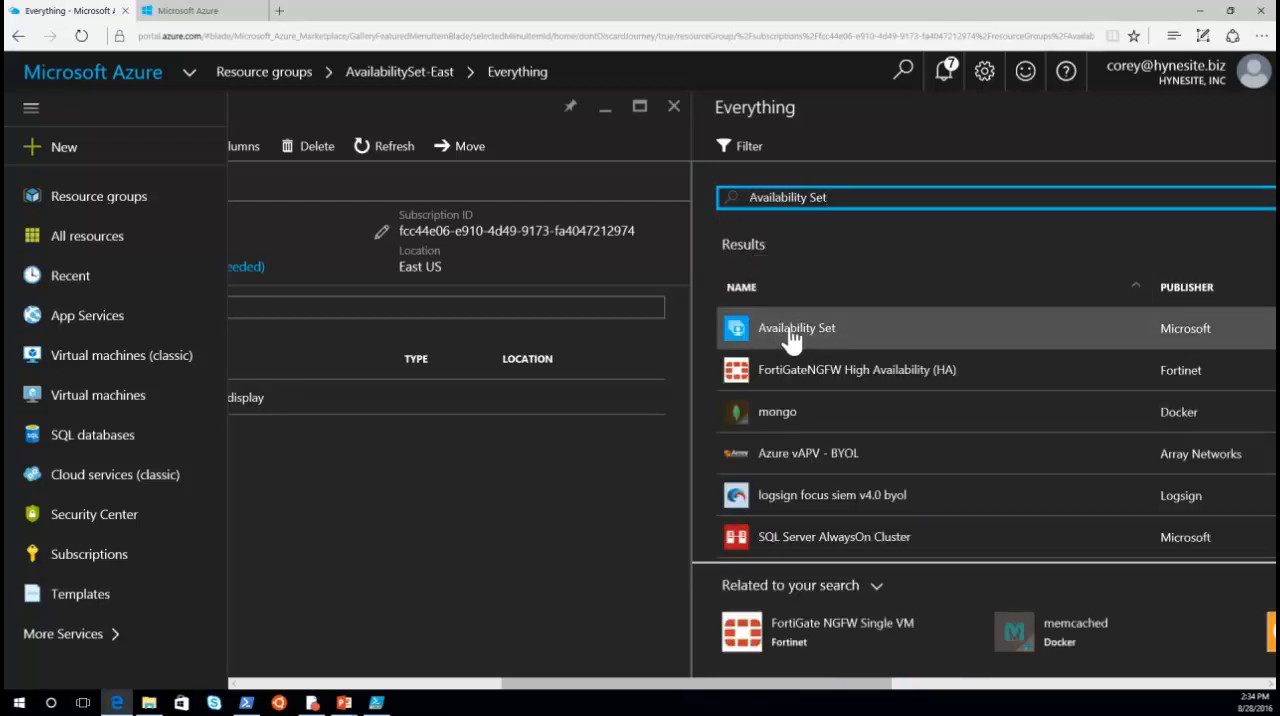
click(790, 337)
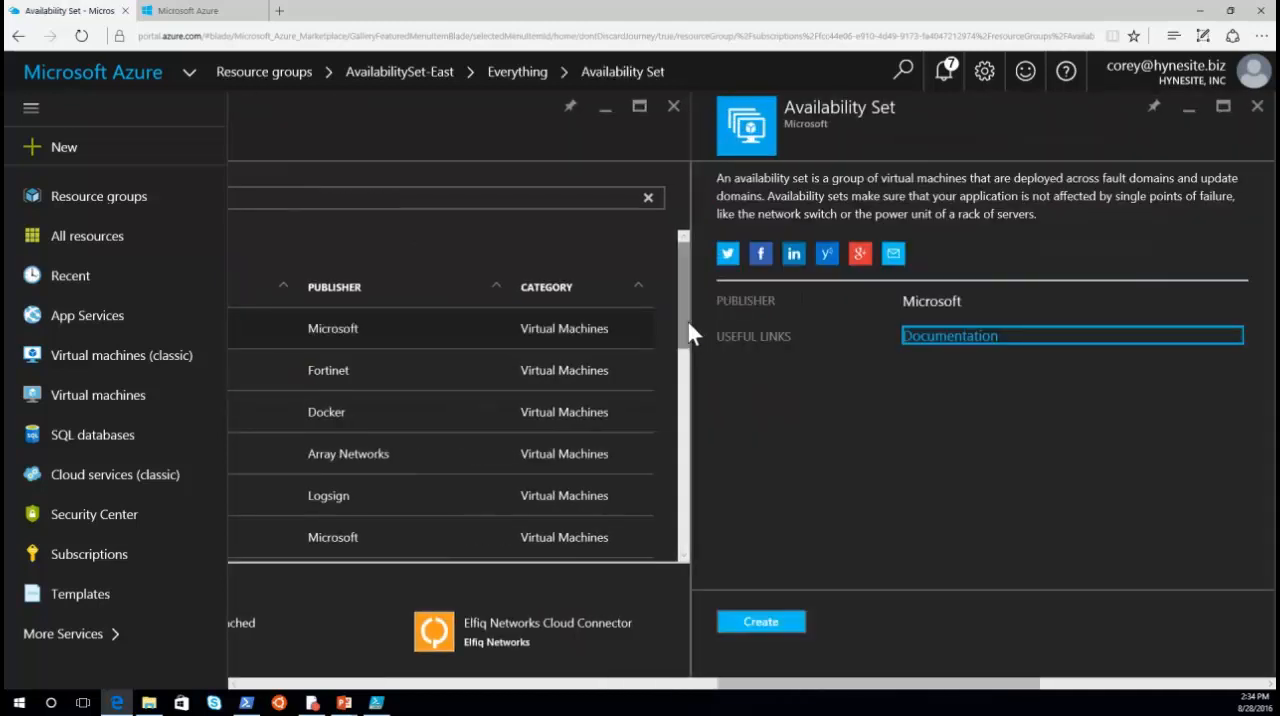
click(757, 628)
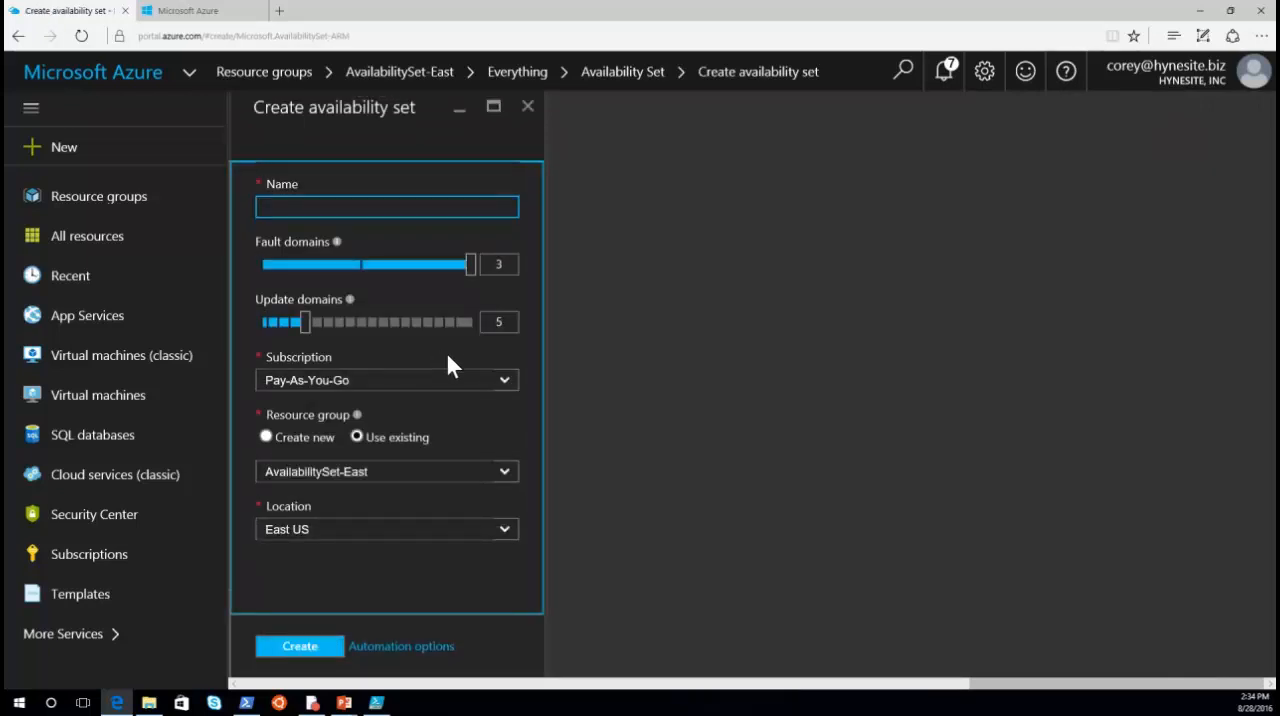
Step: Name the availability set WebTier and create it
click(474, 203)
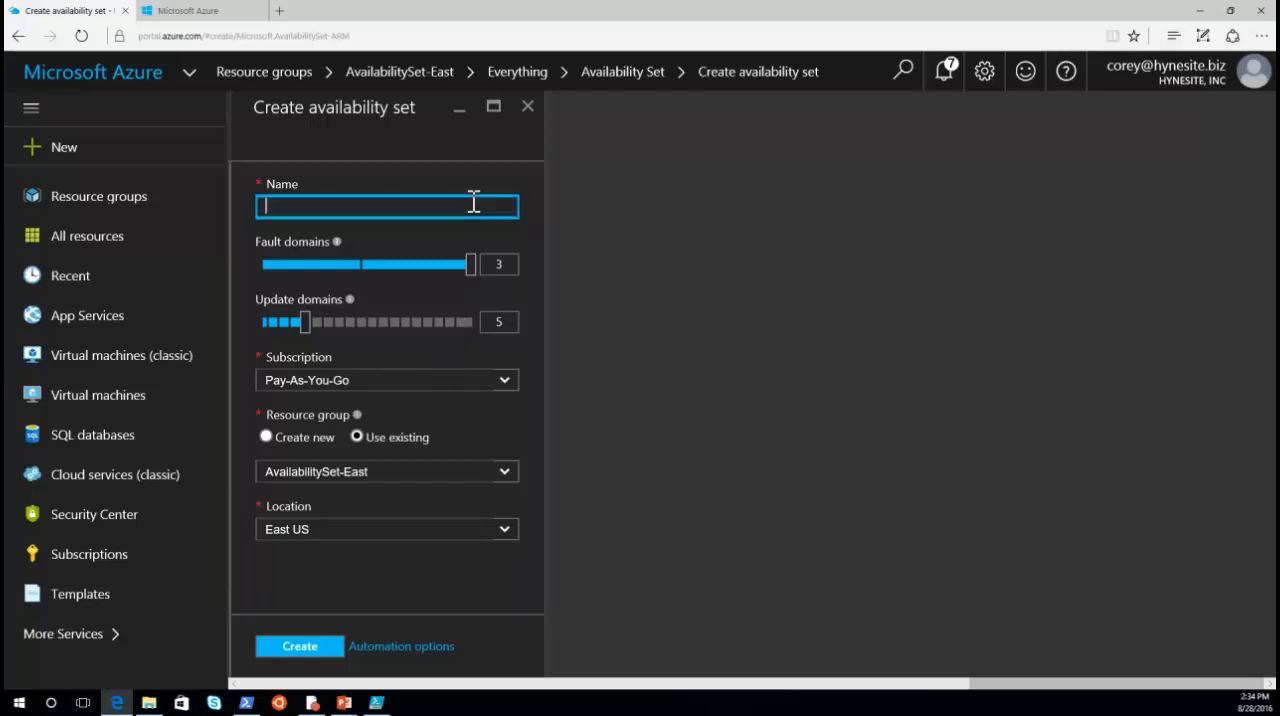
text(WEb)
key(BackSpace)
key(BackSpace)
text(ebTier)
click(296, 648)
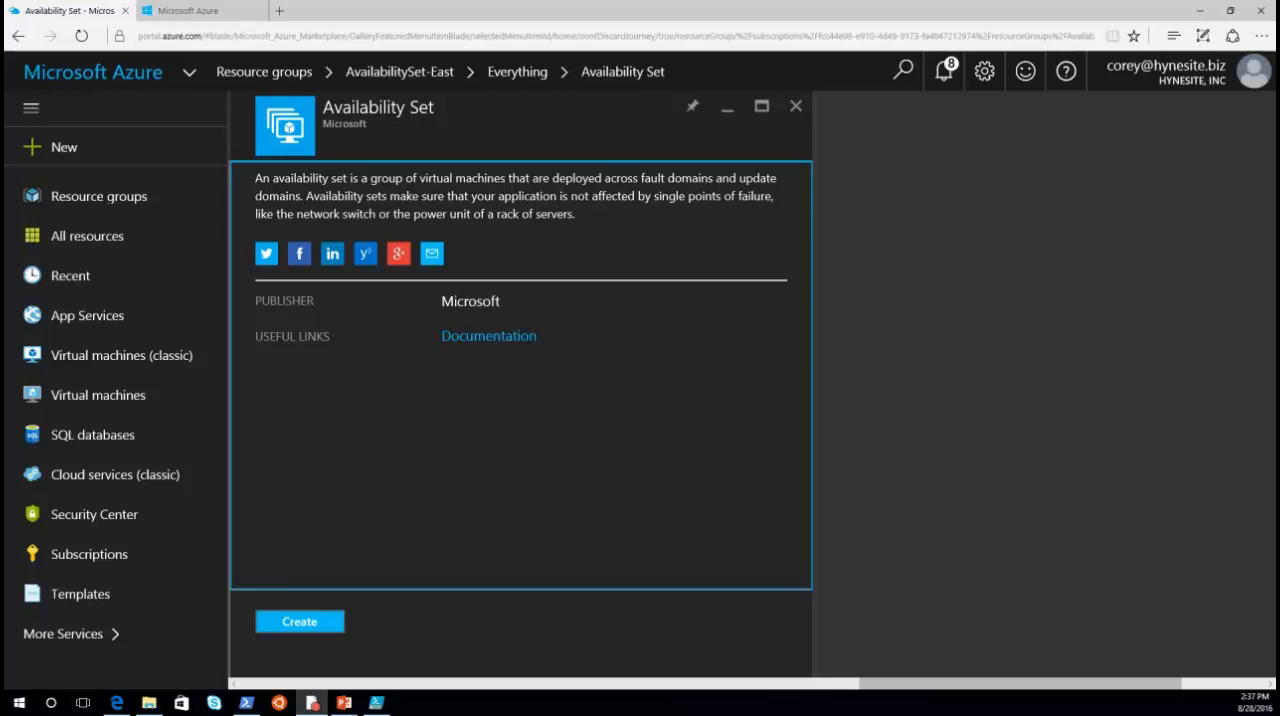
Step: Switch to Windows PowerShell, then reposition and widen its window
key(alt+Tab)
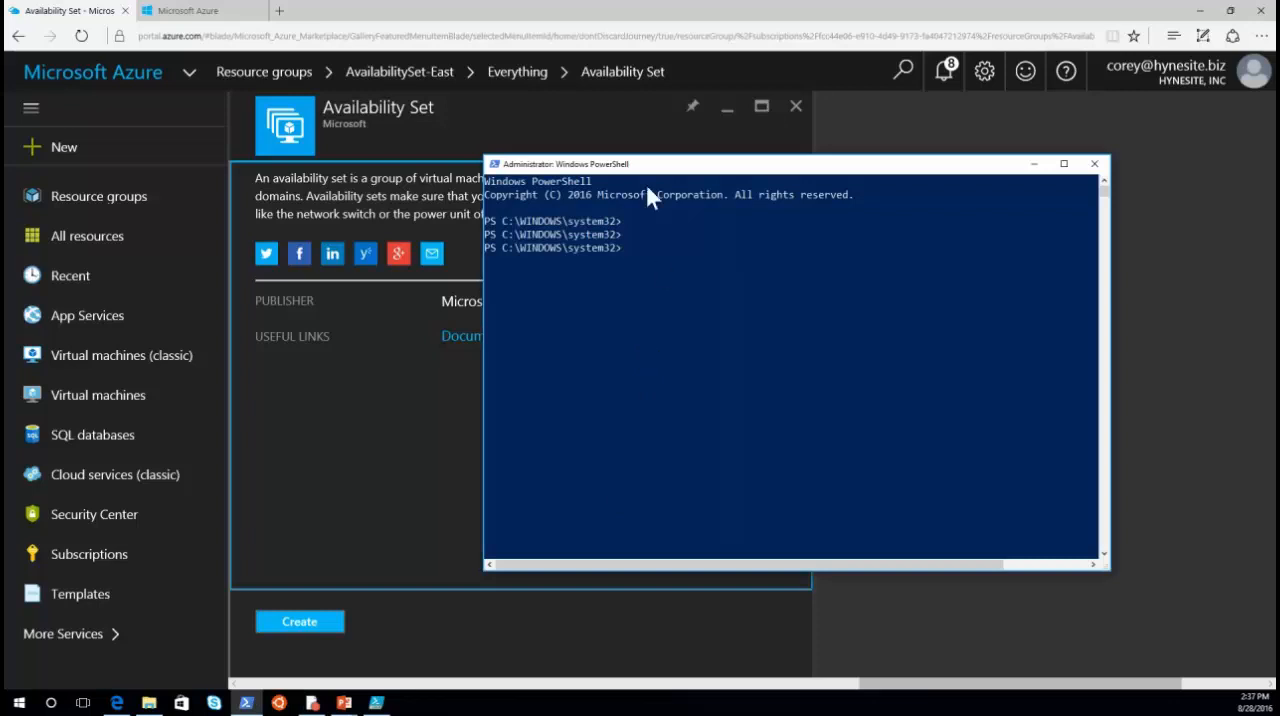
drag(633, 167, 338, 167)
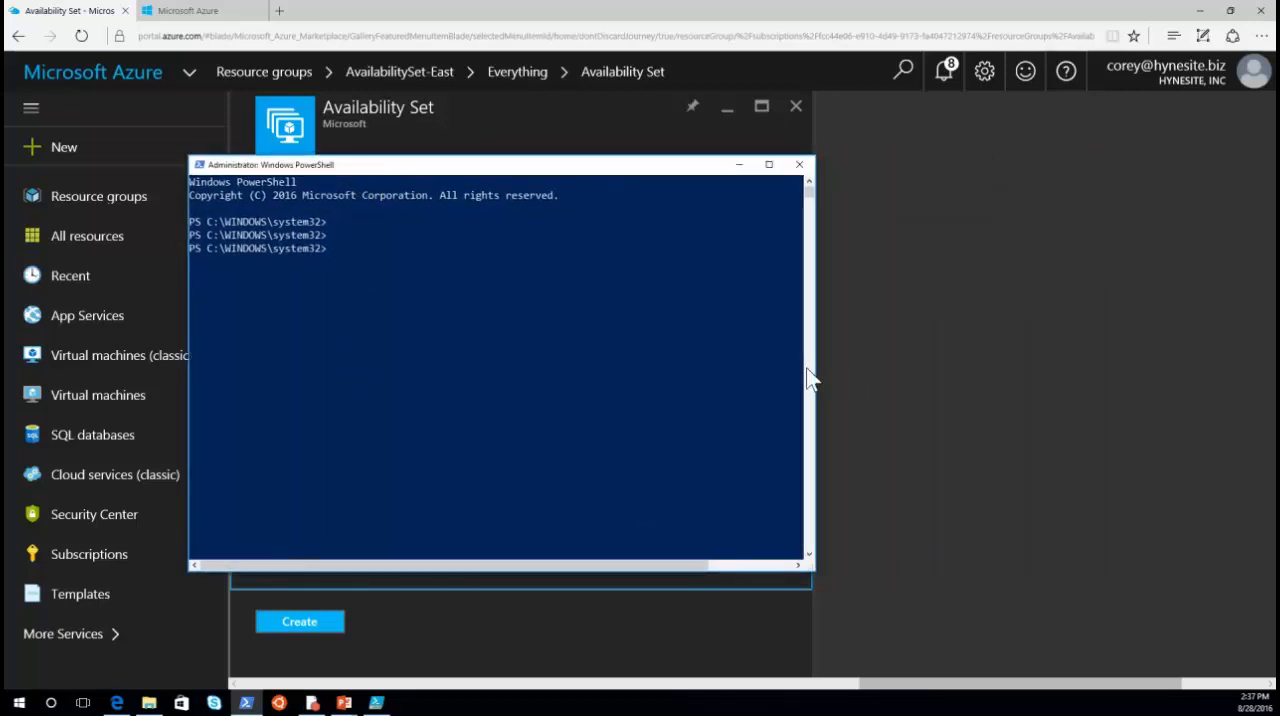
drag(810, 378, 1130, 360)
click(697, 398)
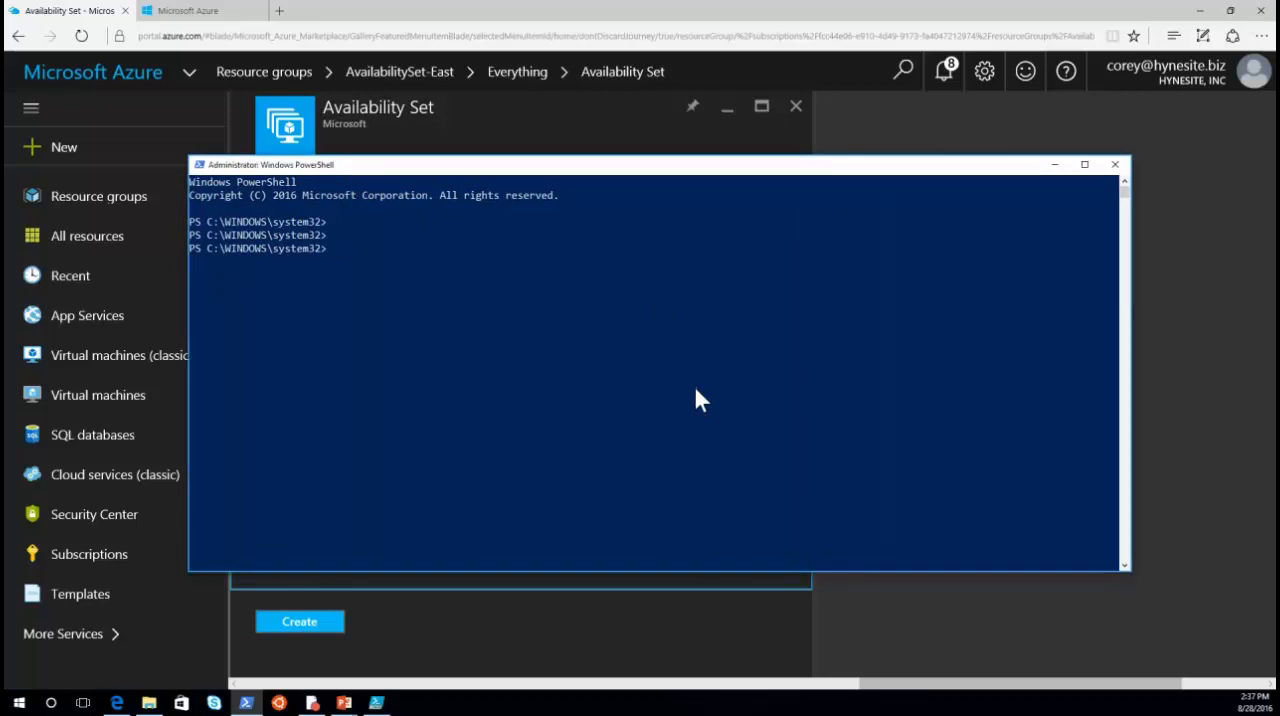
Step: Run Login-AzureRmAccount and sign in with the account e-mail and password
text(login-azureRmAccount)
key(Return)
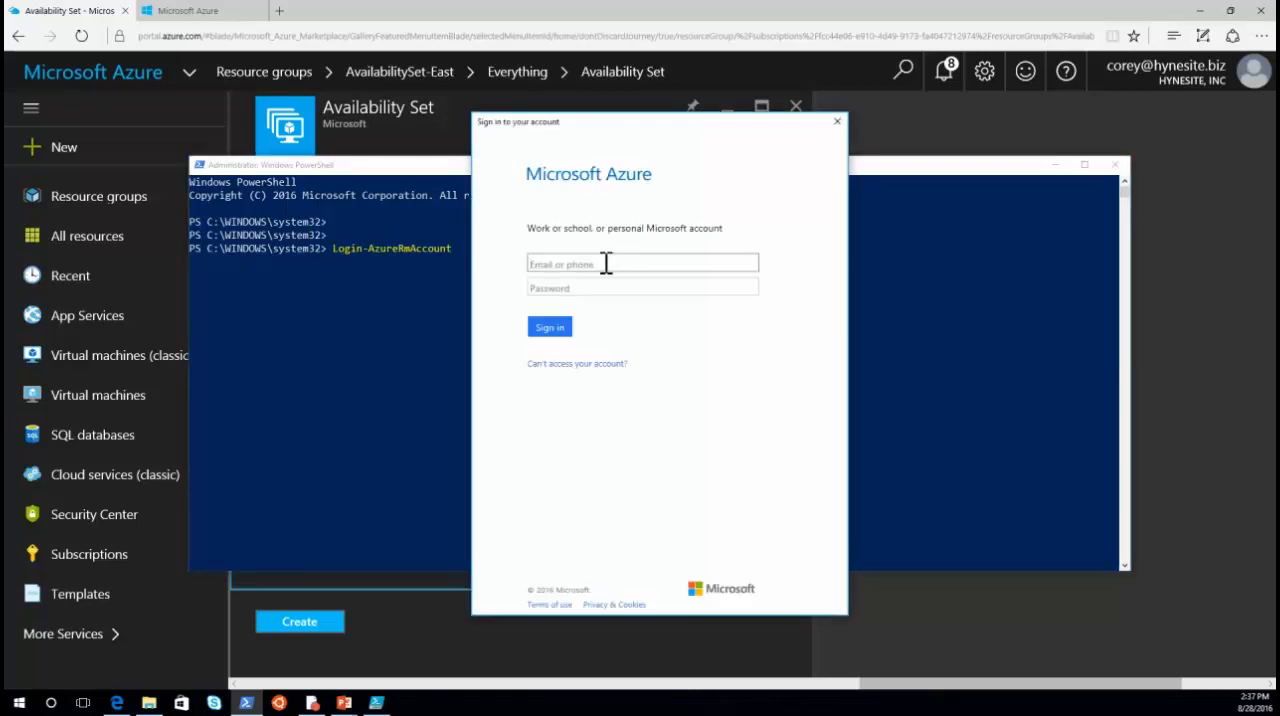
key(Tab)
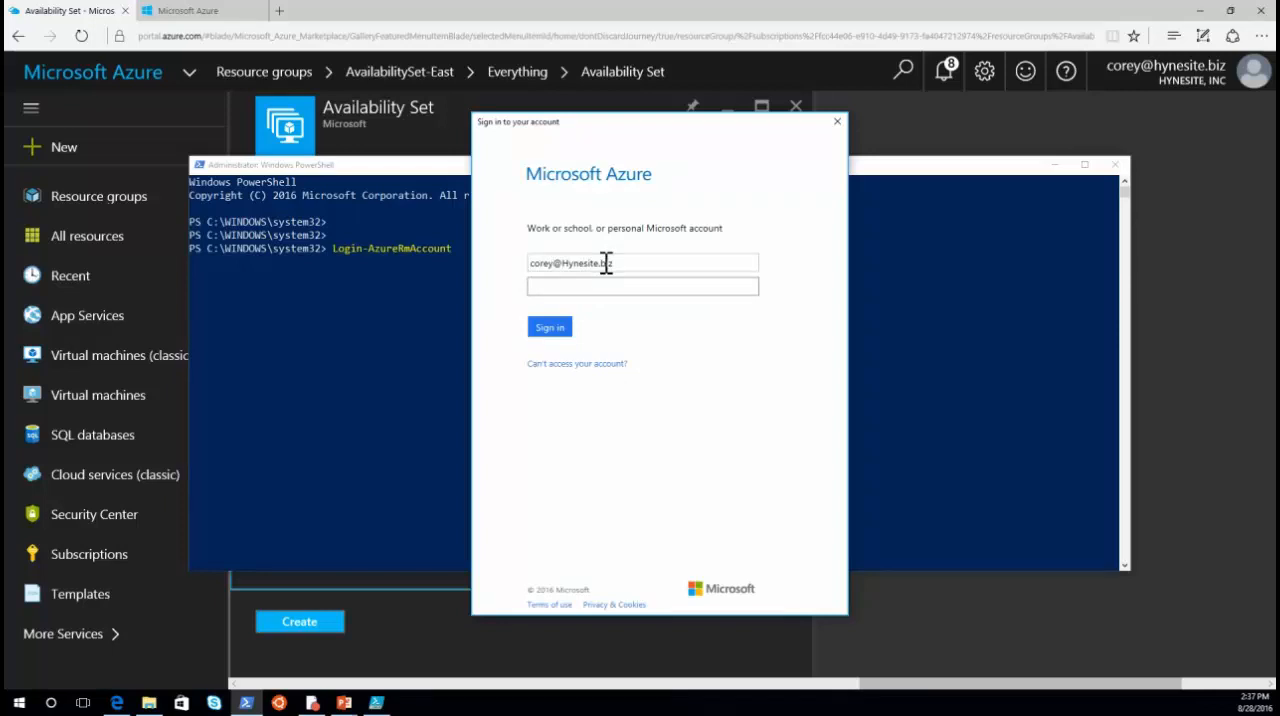
text(**********)
key(Return)
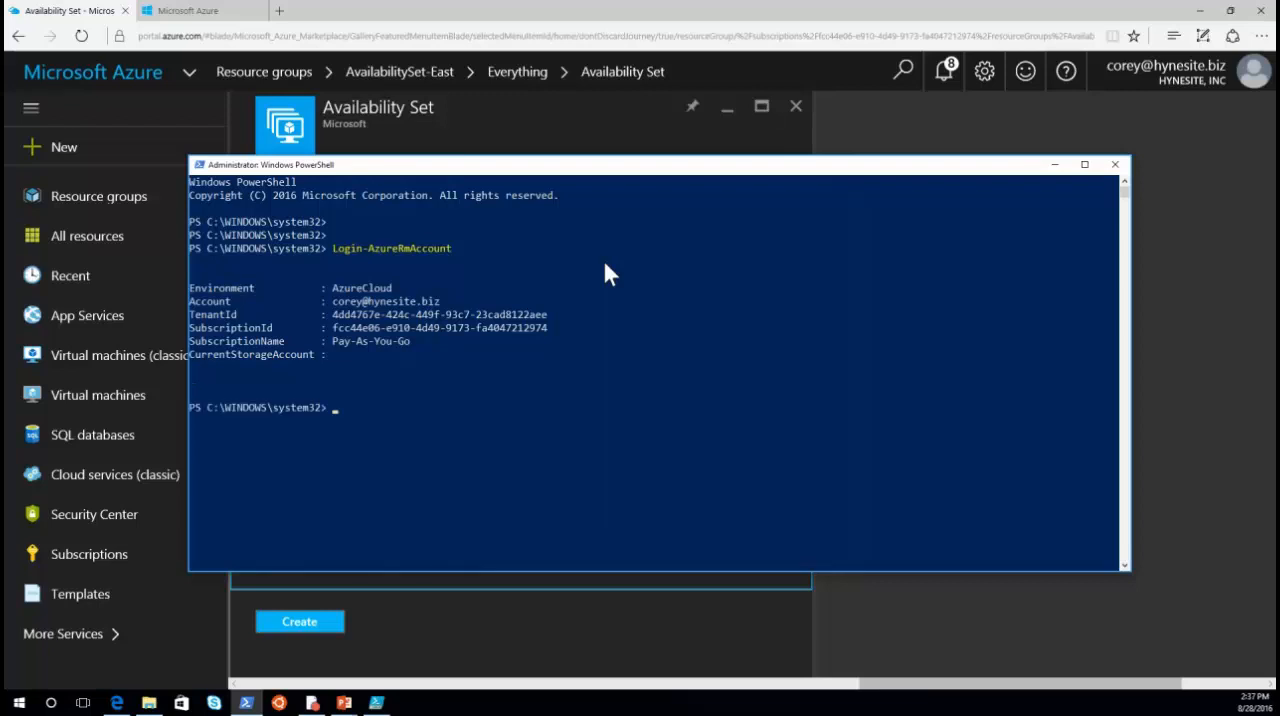
Step: Run Get-AzureRmAvailabilitySet for the resource group availabilityset-east
text(get-azurermavail)
key(Tab)
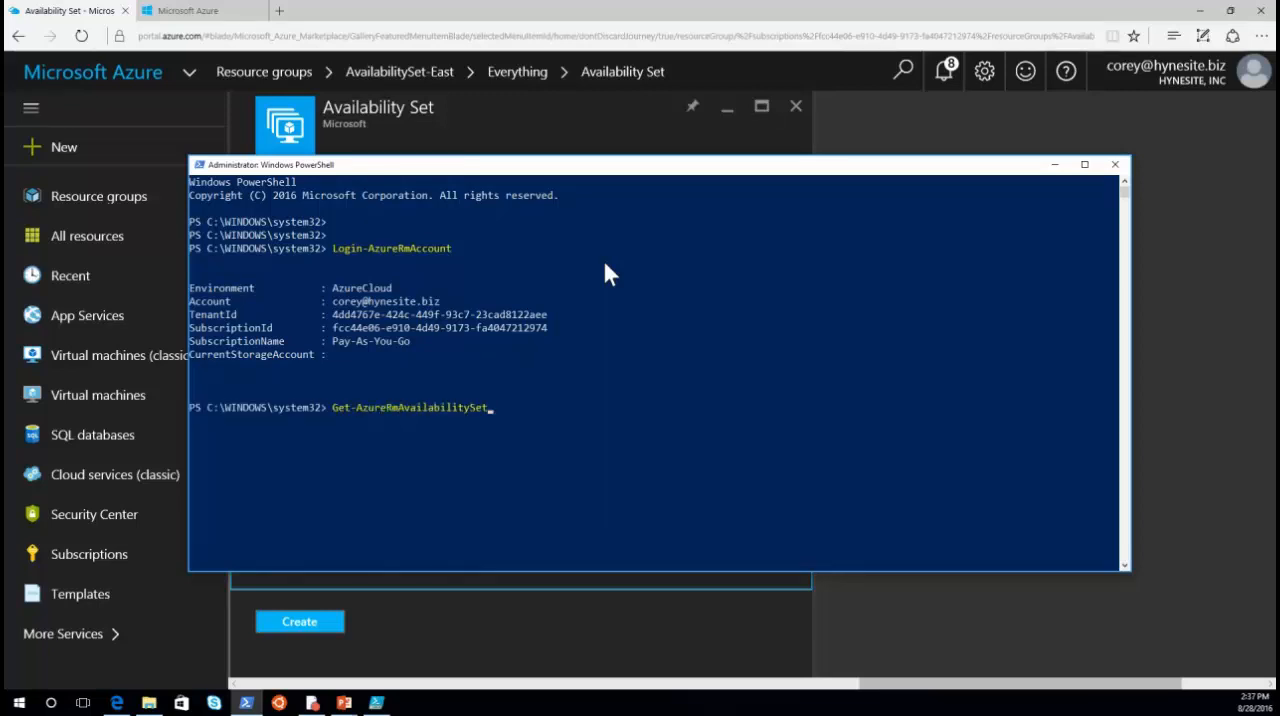
key(Return)
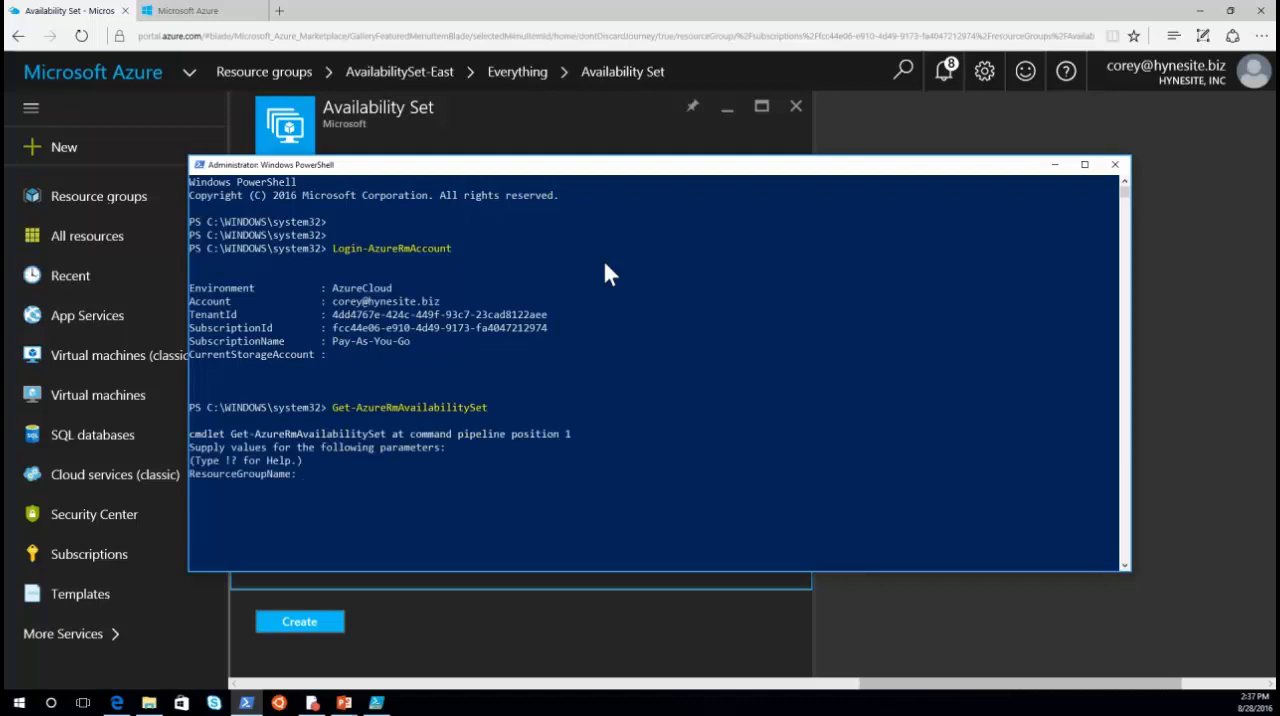
text(availabilityset-east)
key(Return)
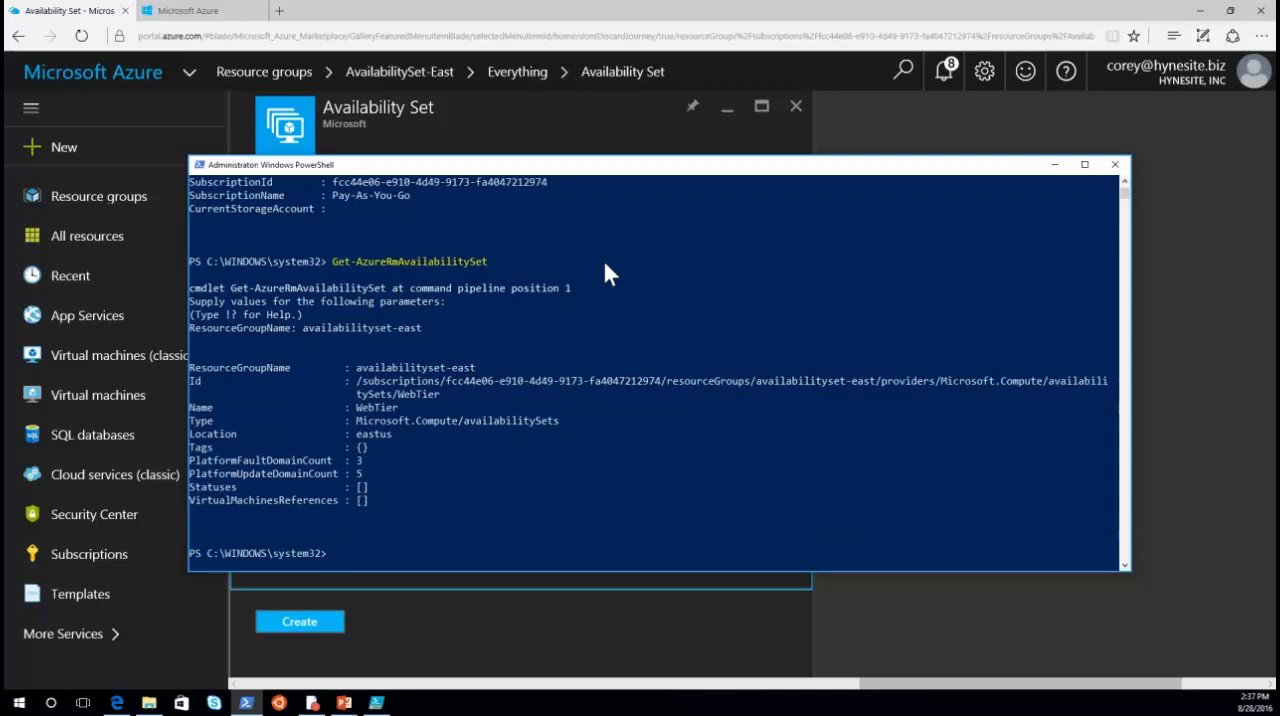
Step: Enter the command New-AzureRmAvailabilitySet with -ResourceGroupName AvailabilitySet-East, without running it
text(new-azurermavail)
key(Tab)
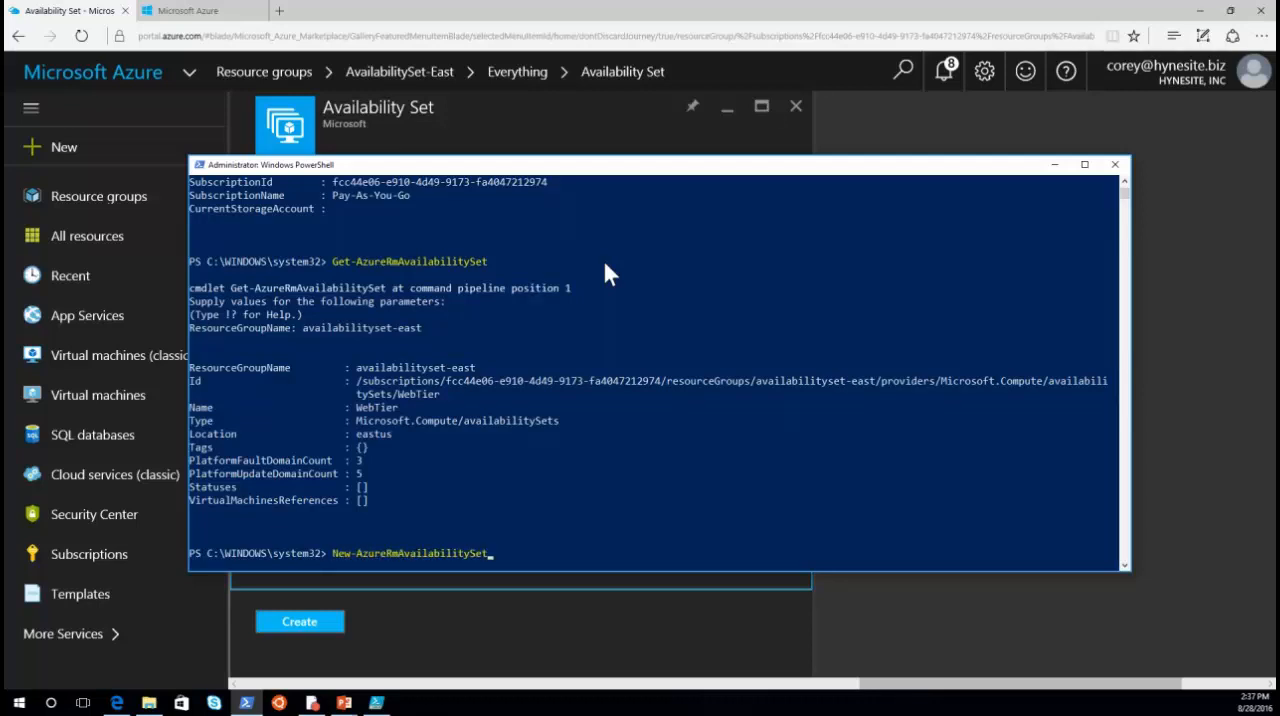
text(-)
key(Tab)
text(Avail)
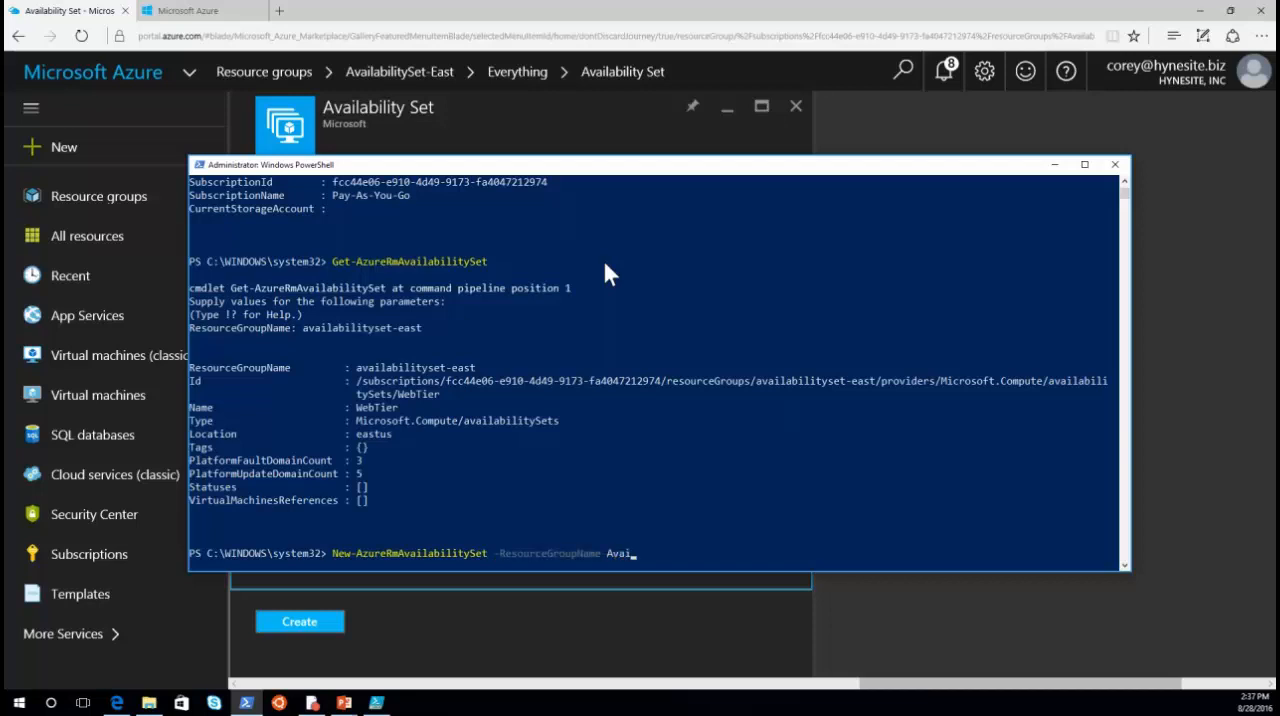
text(ibilitySet)
text(-East)
key(BackSpace)
key(BackSpace)
text(la)
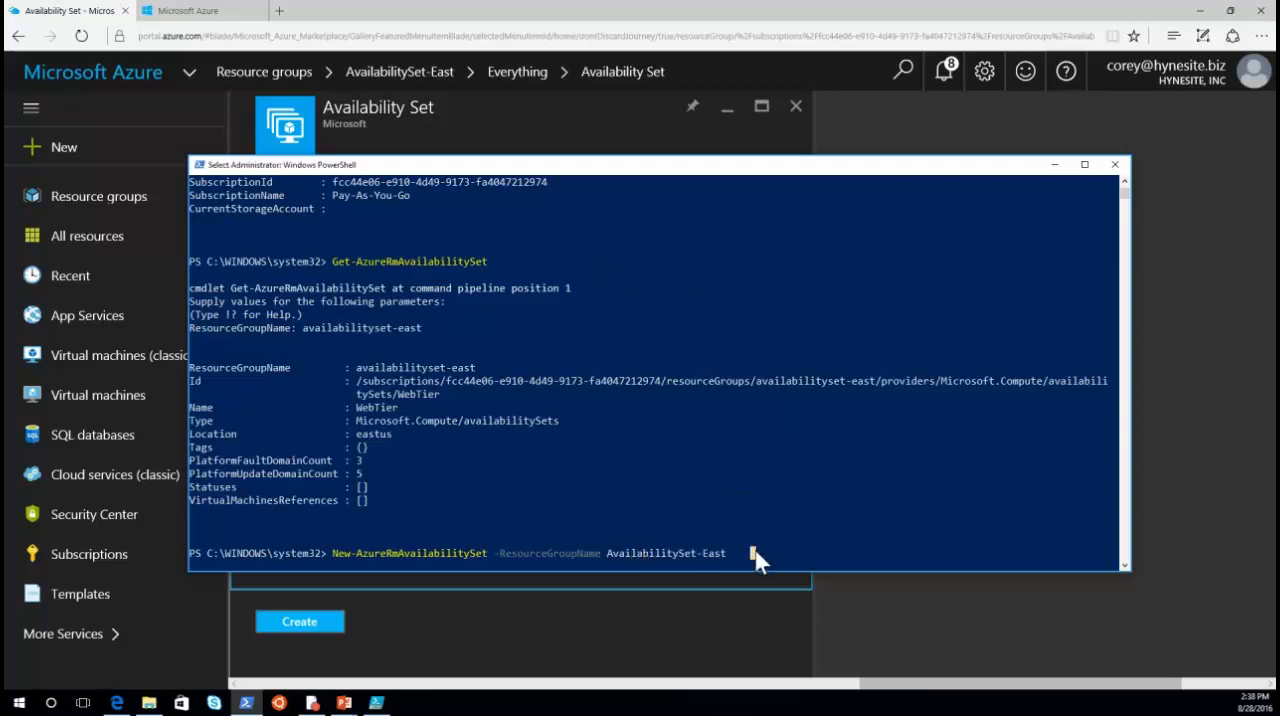
key(BackSpace)
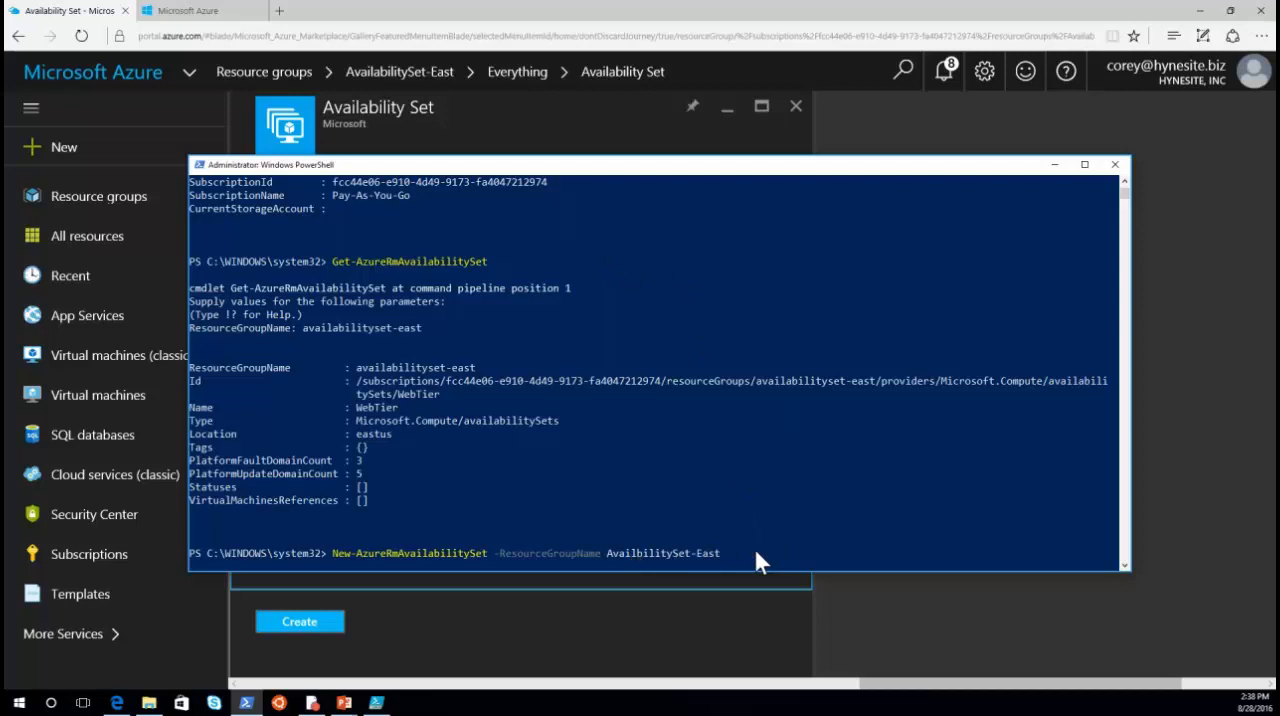
text(ast -Name DataTier -Location)
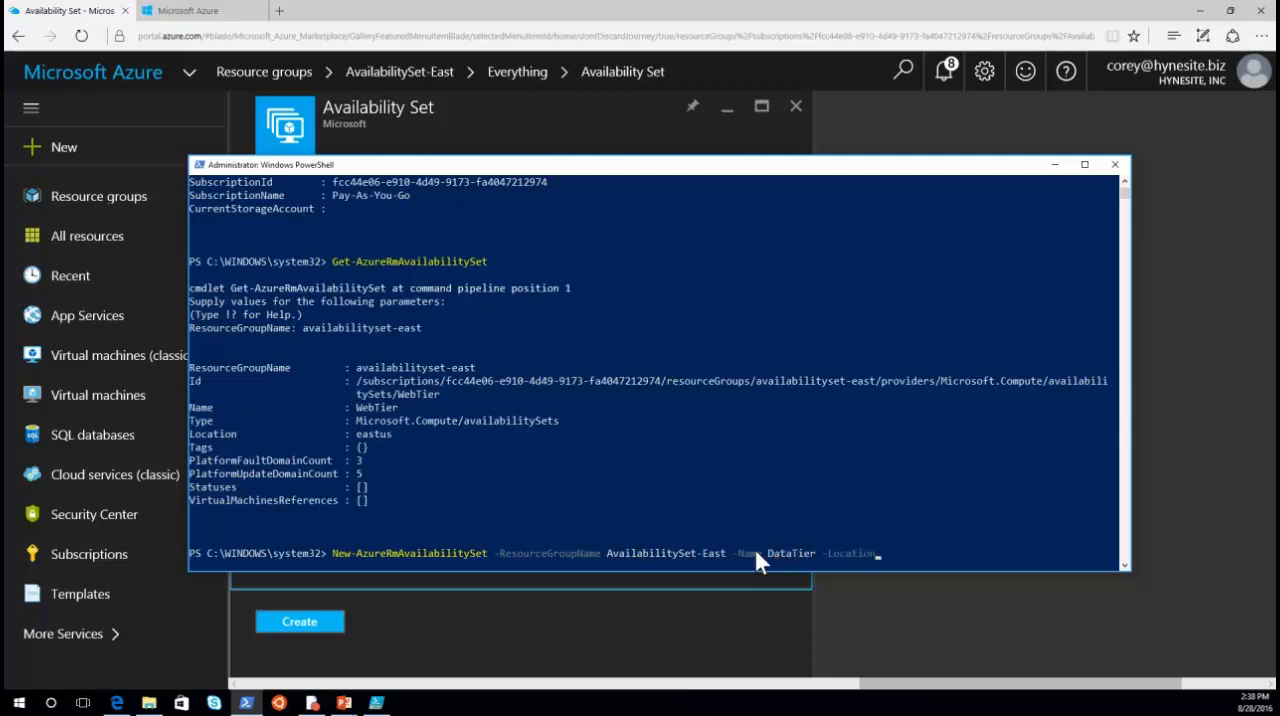
text( "East US" -PlatformUpdateDomainCount)
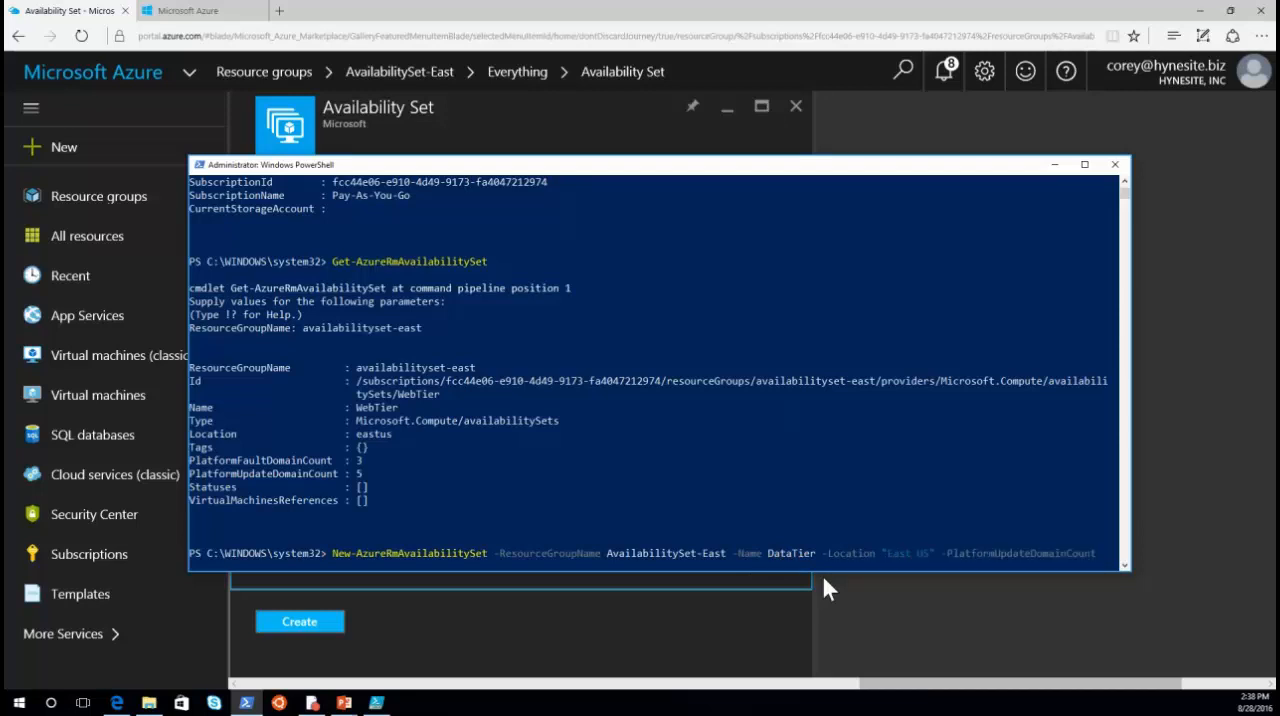
text( 5 -PlatformFaultDomainCount)
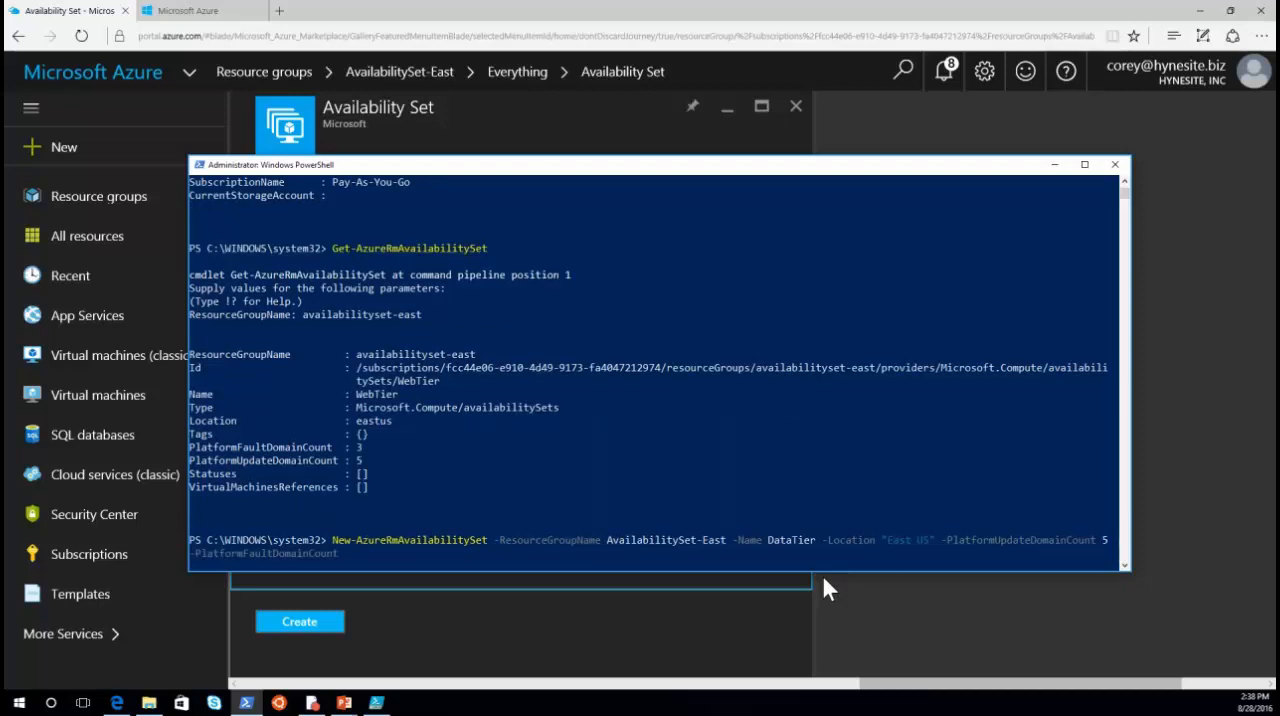
text( 3)
Step: Complete the command with name DataTier, location "East US", PlatformUpdateDomainCount 5 and PlatformFaultDomainCount 3, and run it
key(Return)
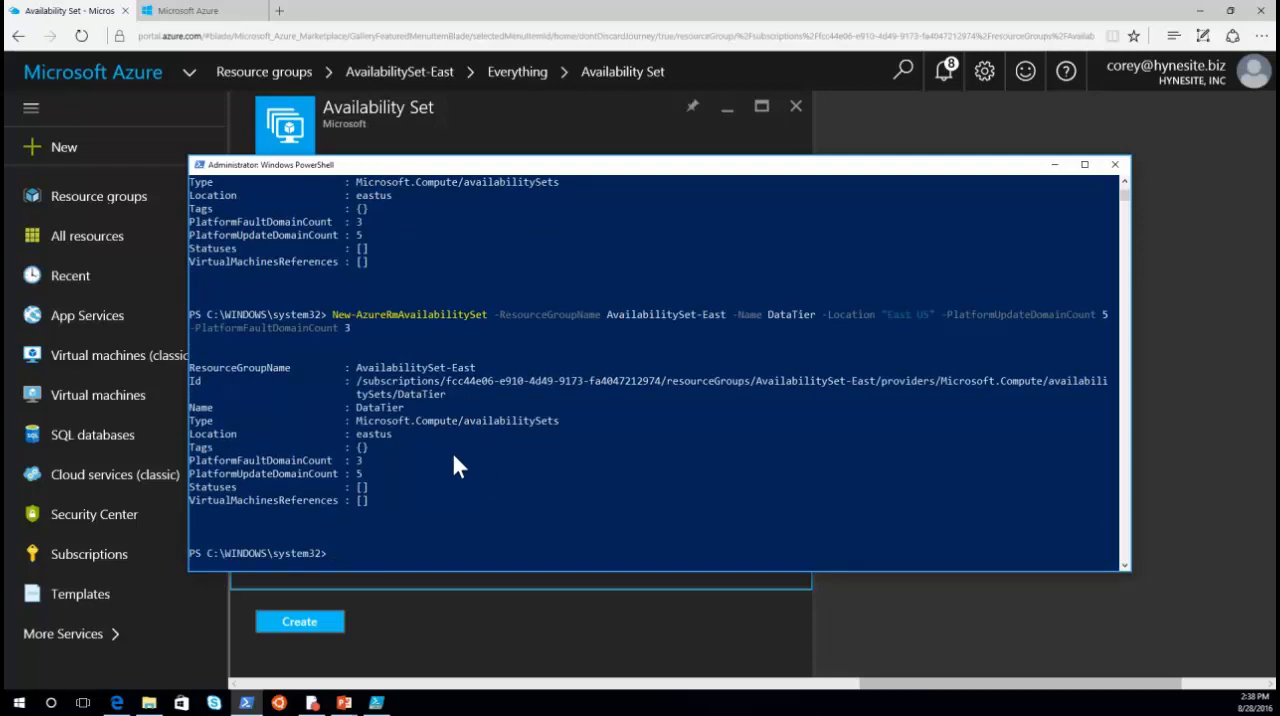
Step: Return to the Azure portal and refresh the AvailabilitySet-East resource group's resource list
click(531, 102)
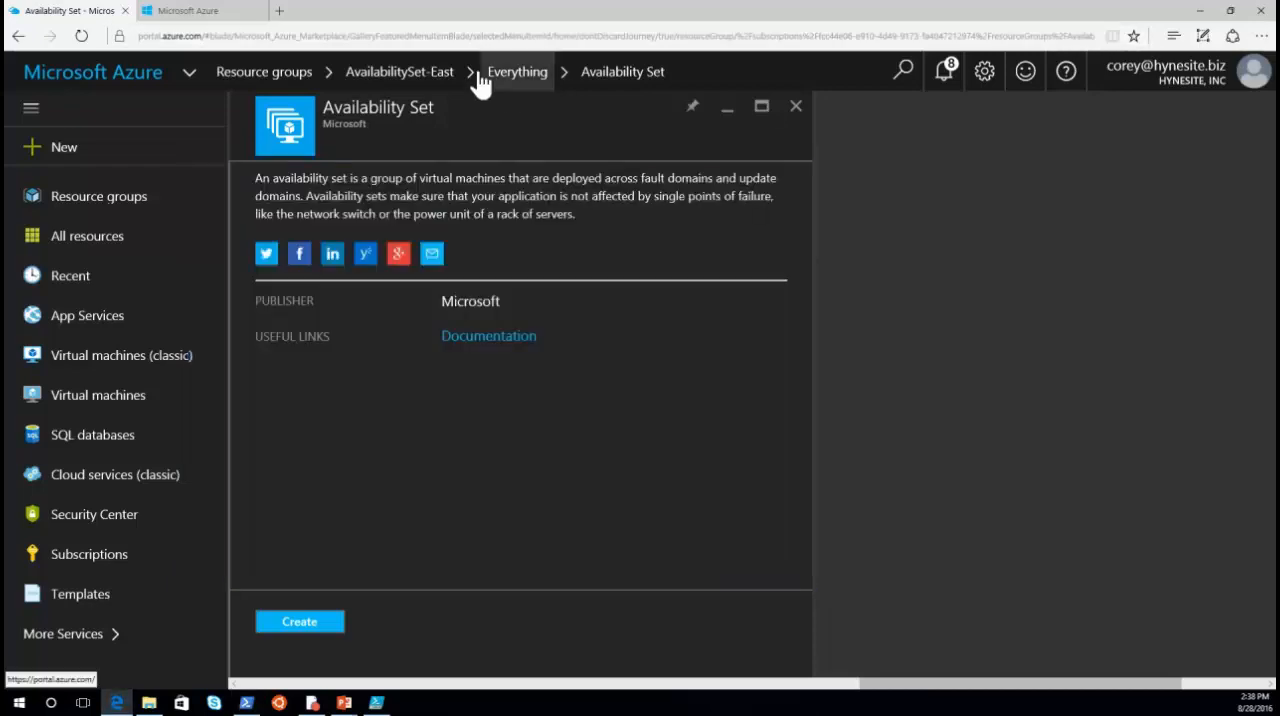
click(418, 80)
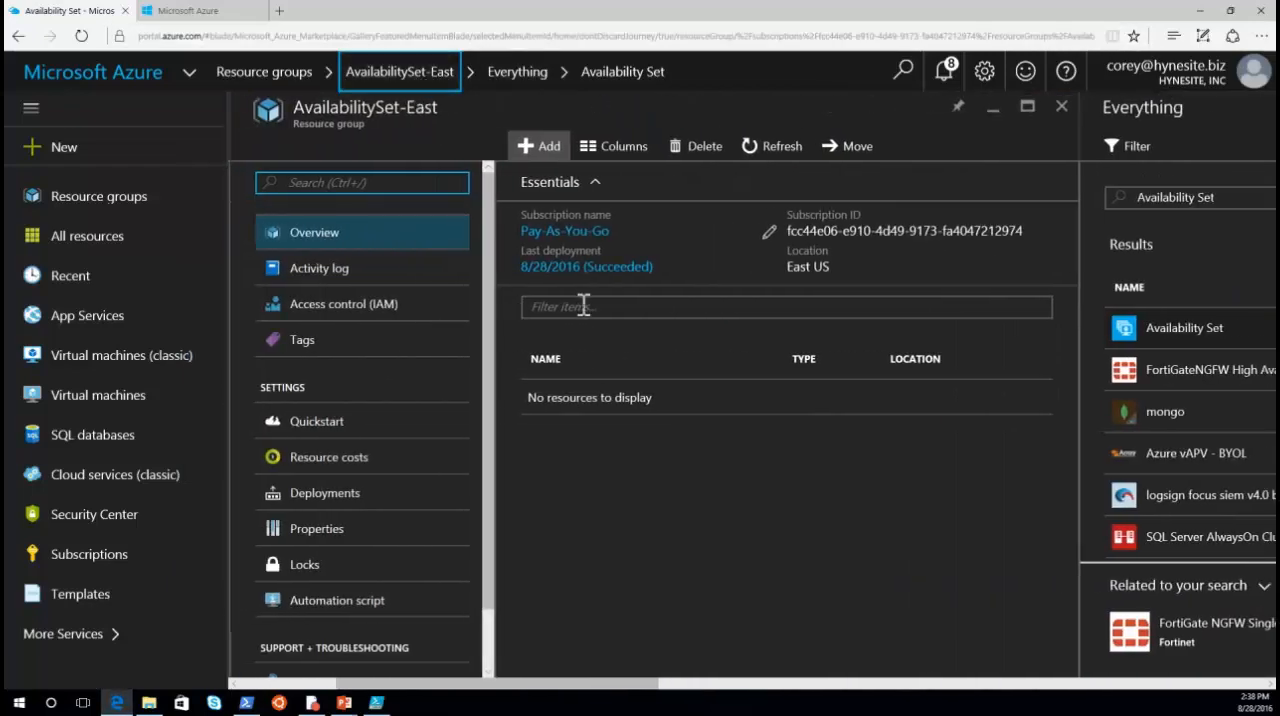
click(776, 150)
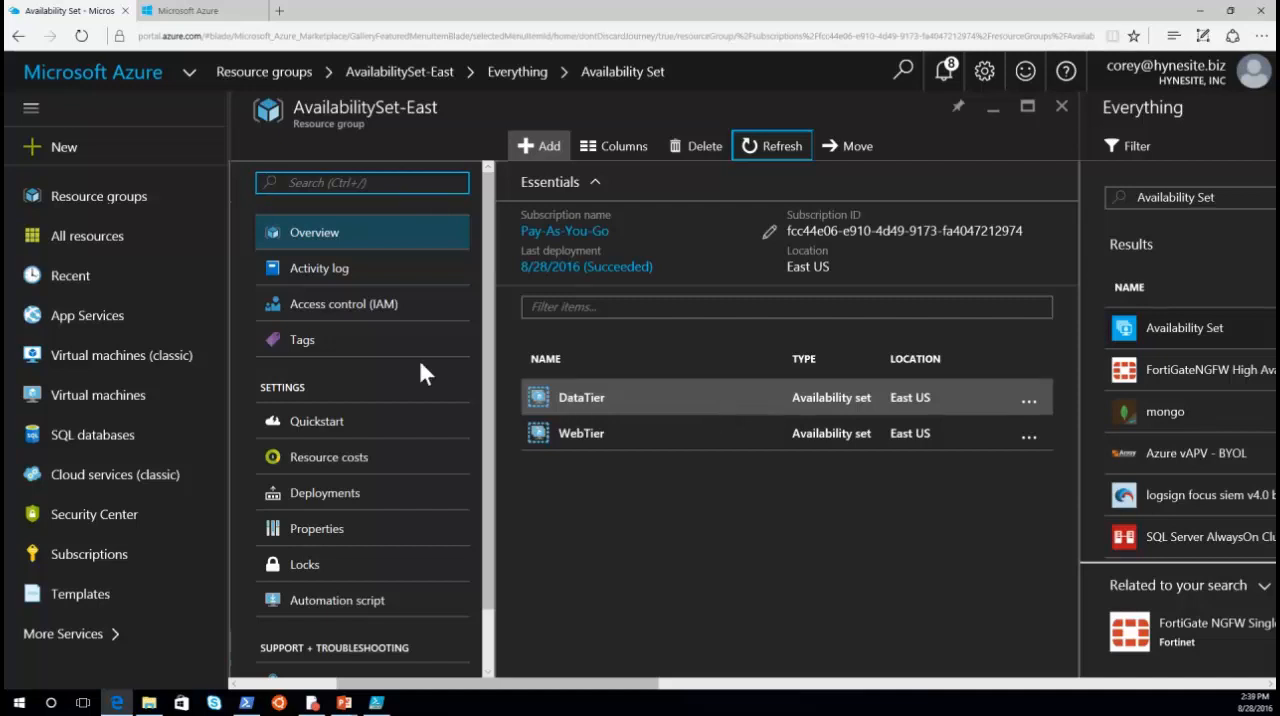
Step: Search the marketplace for "virtual machine" as a resource to add to AvailabilitySet-East
click(545, 155)
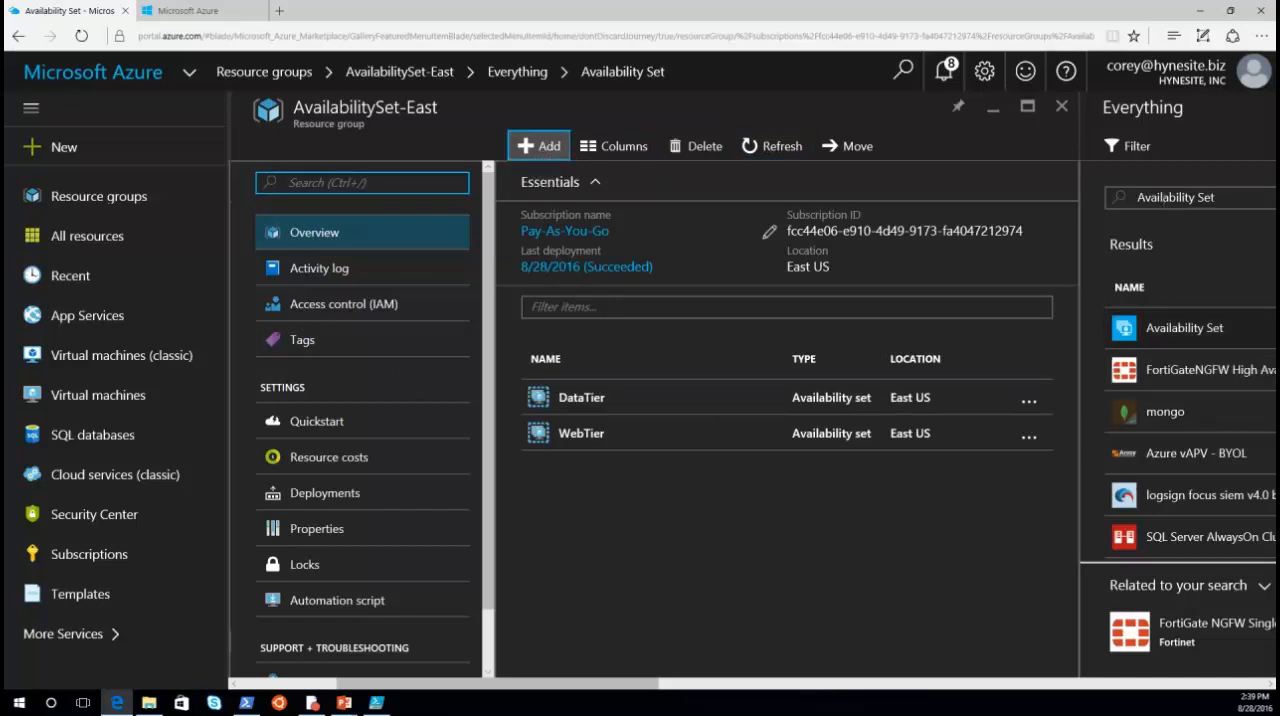
drag(572, 684, 779, 672)
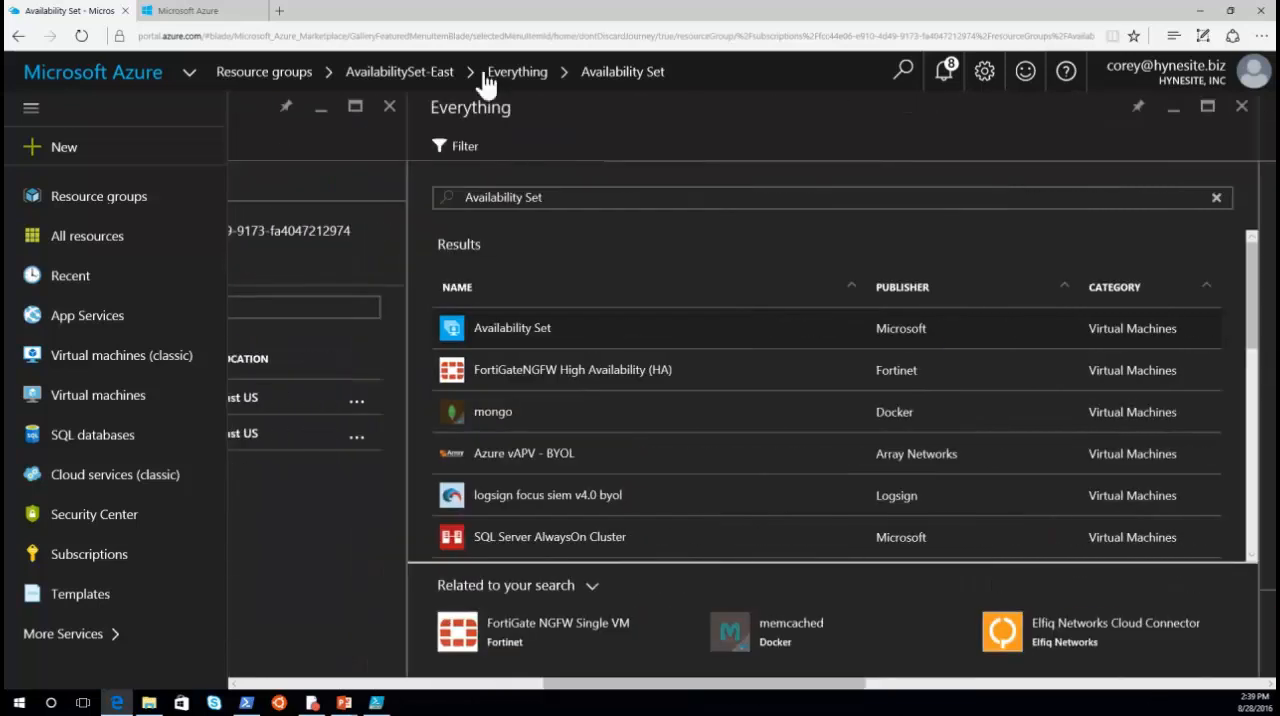
drag(565, 194, 410, 197)
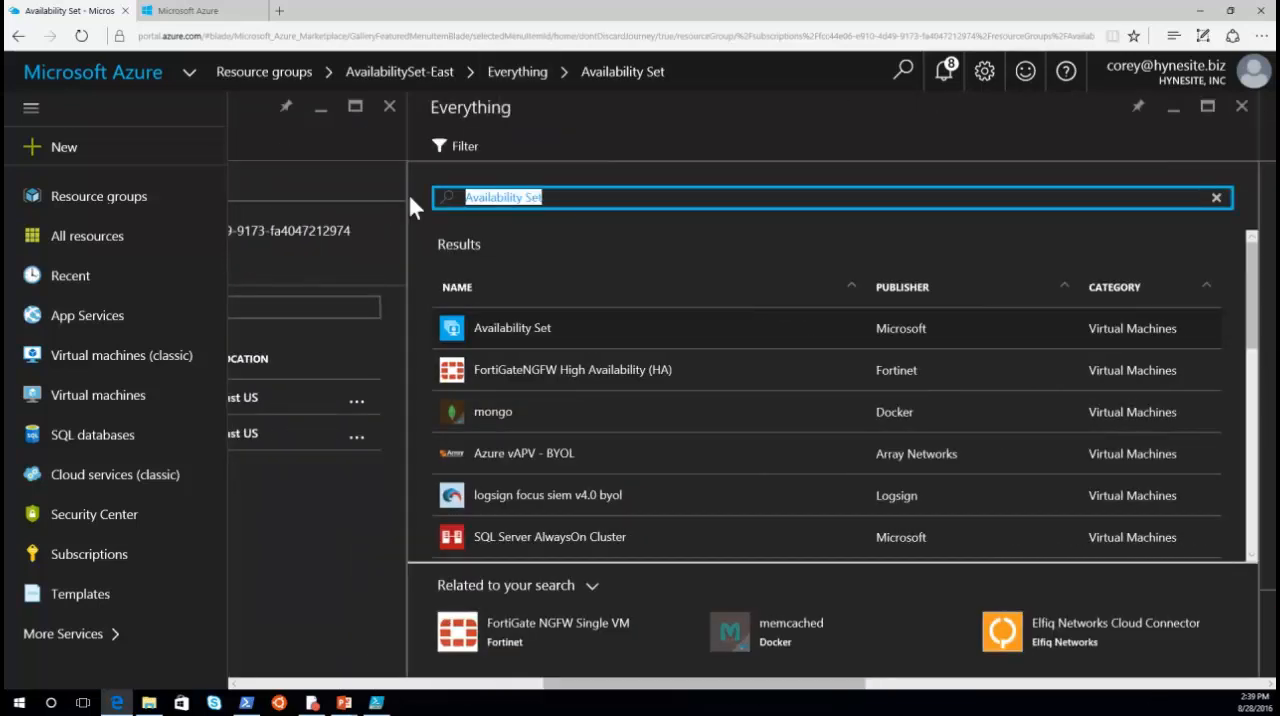
text(virtual machine)
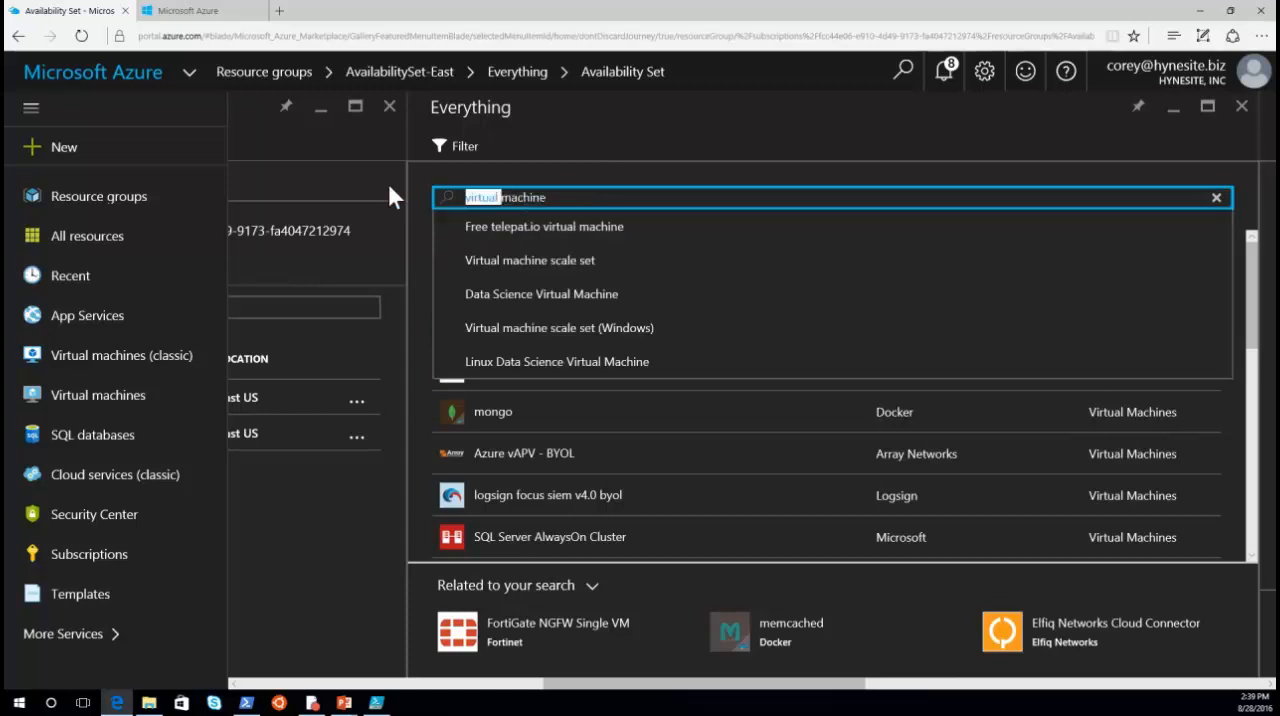
Step: Search the marketplace for Windows Server 2012 Datacenter and open the Windows Server 2012 R2 Datacenter offering
drag(548, 198, 425, 193)
text(windows)
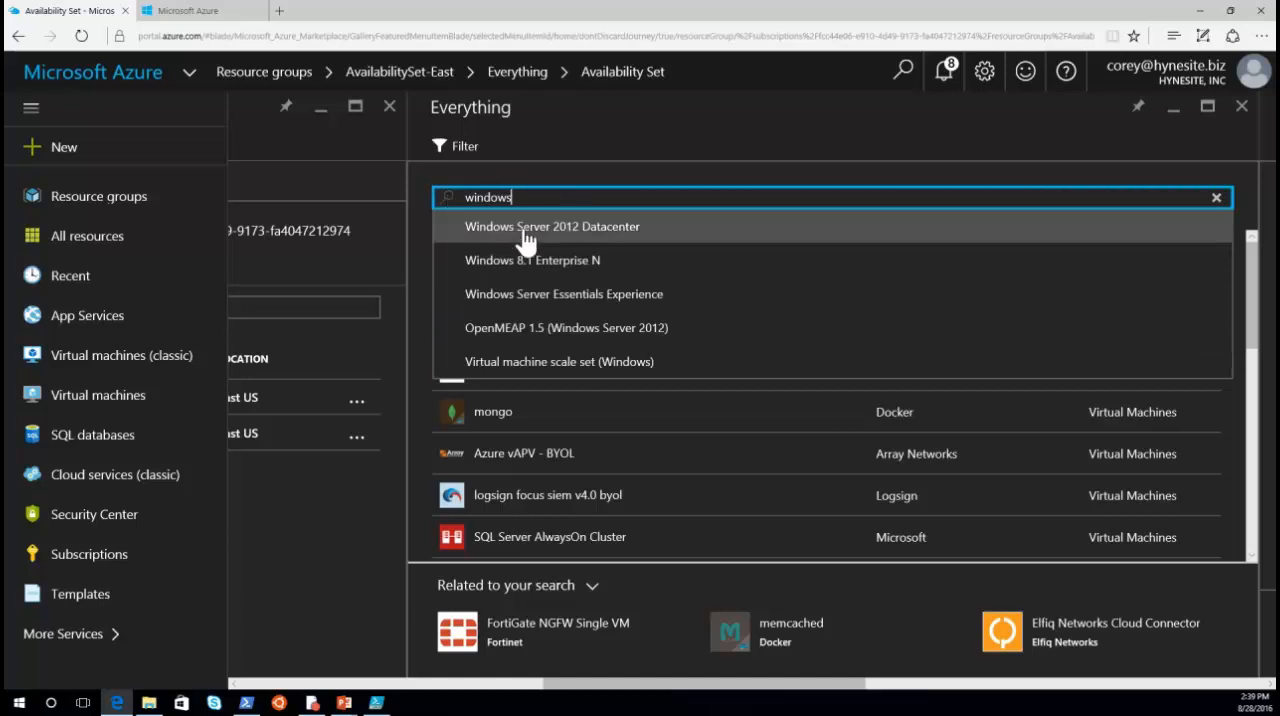
click(526, 230)
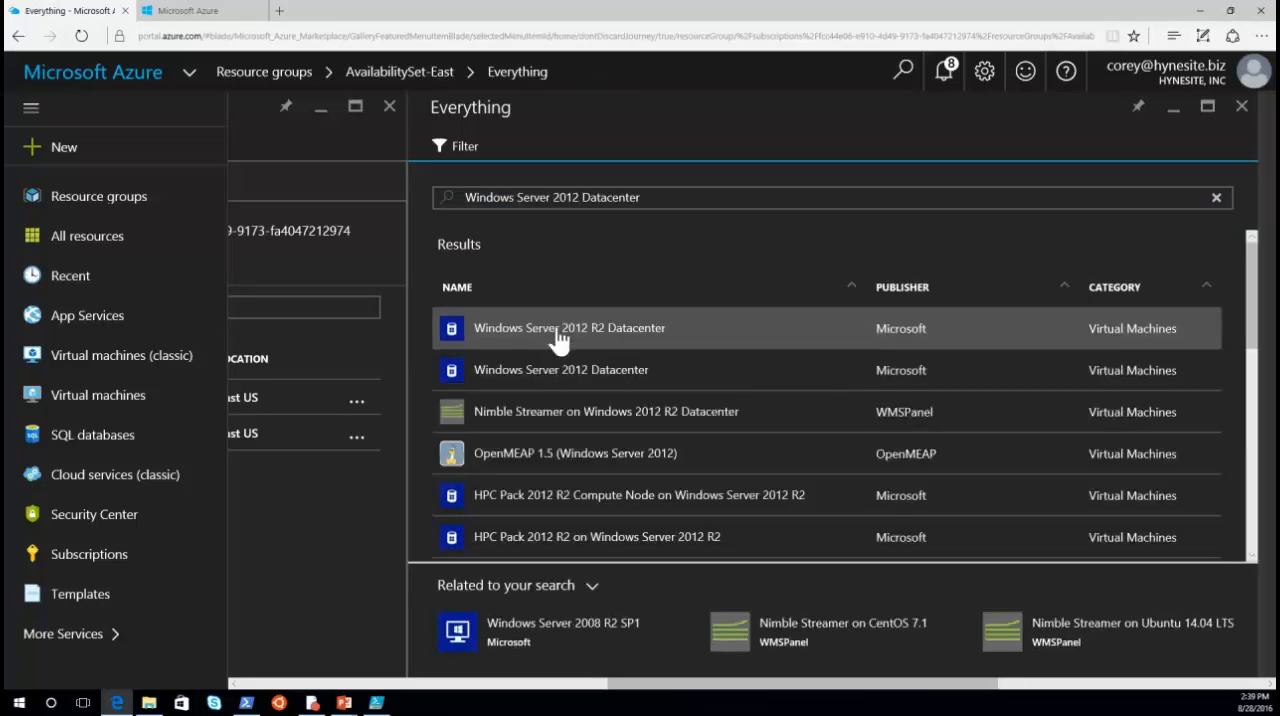
click(558, 340)
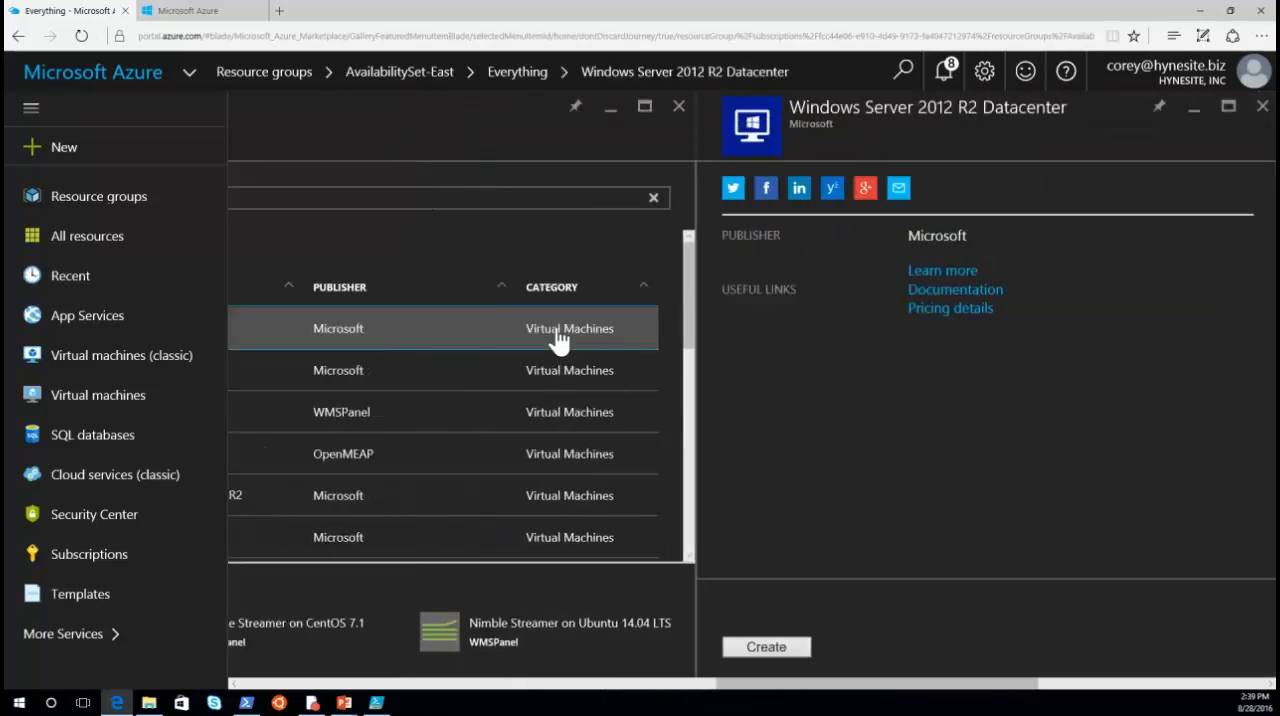
Step: Start creating the Windows Server 2012 R2 Datacenter virtual machine with the name WebServer1 and user name AzureAdmin
click(758, 628)
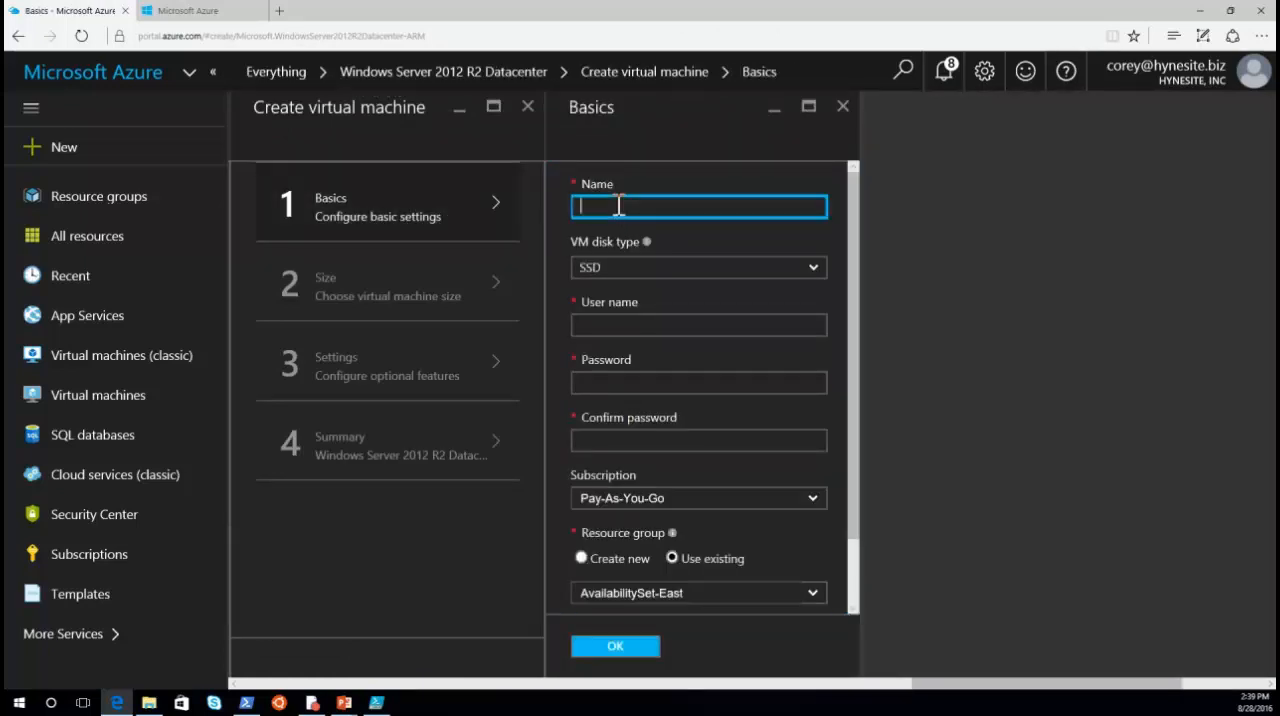
text(WebServer1)
click(610, 325)
text(AzureAdmin)
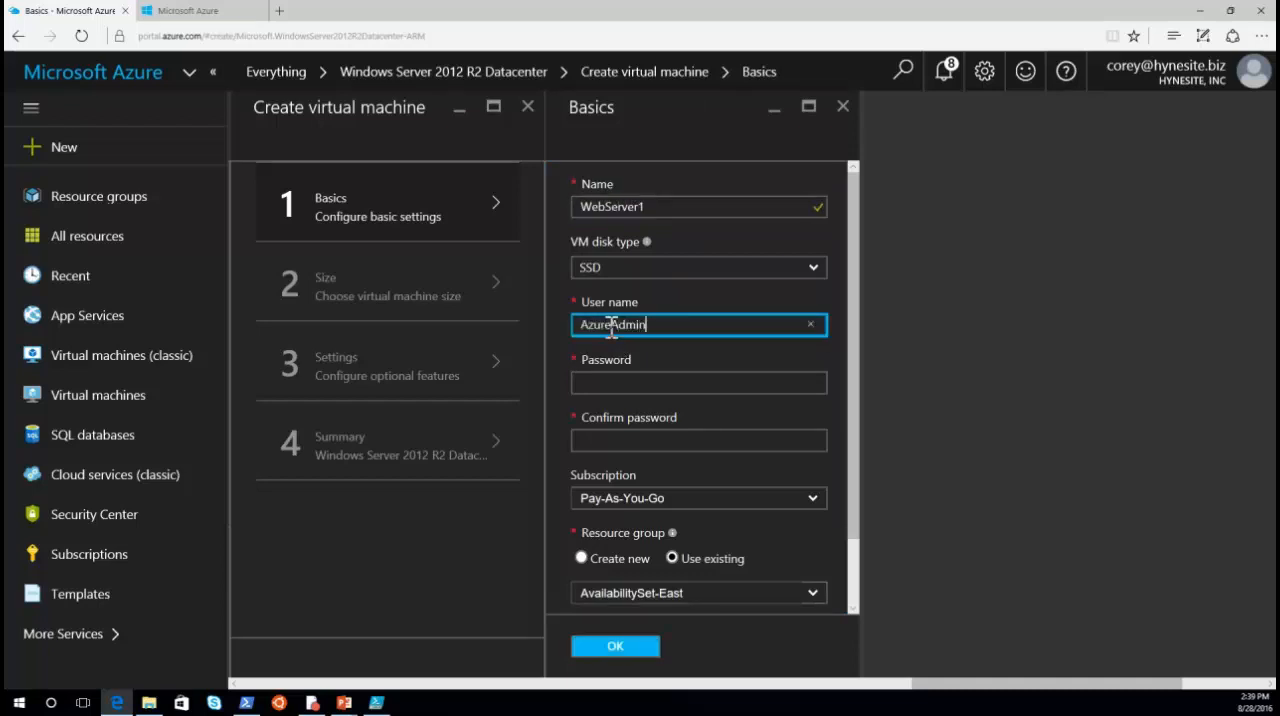
Step: Enter the administrator account password for the virtual machine and repeat it for confirmation
key(Tab)
text(••••••••••••••)
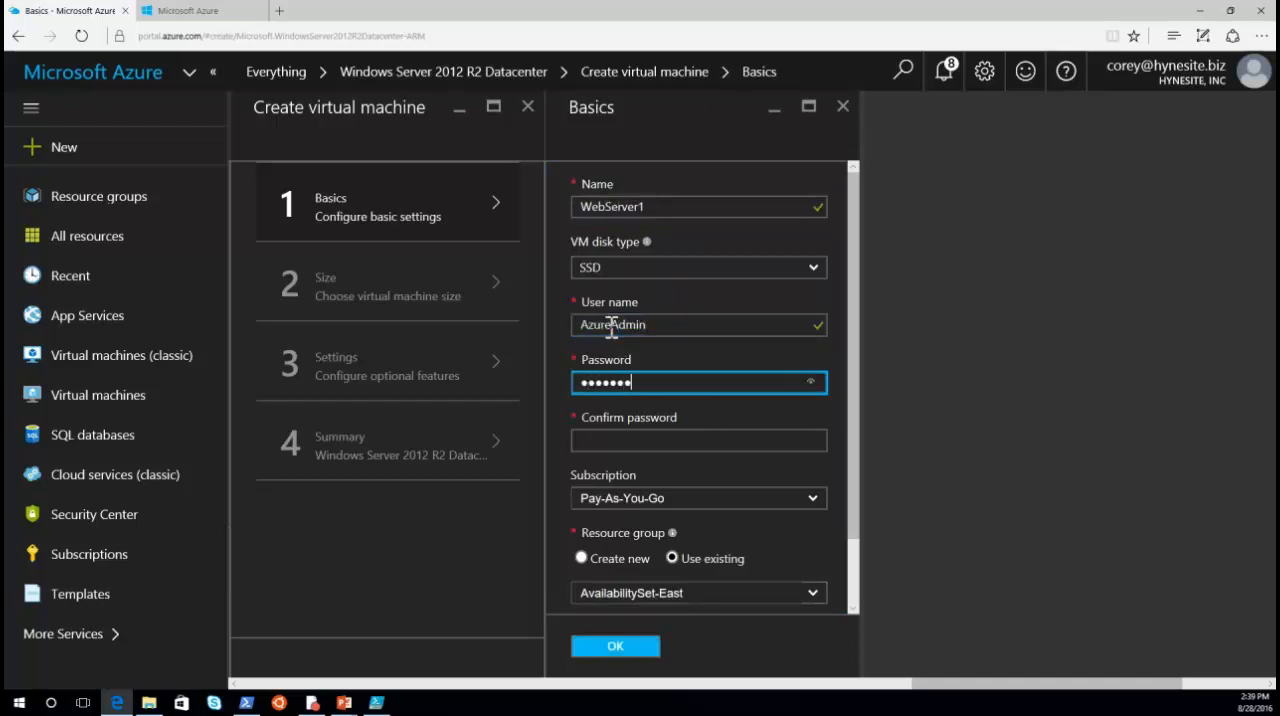
key(Tab)
text(•••••••••••••)
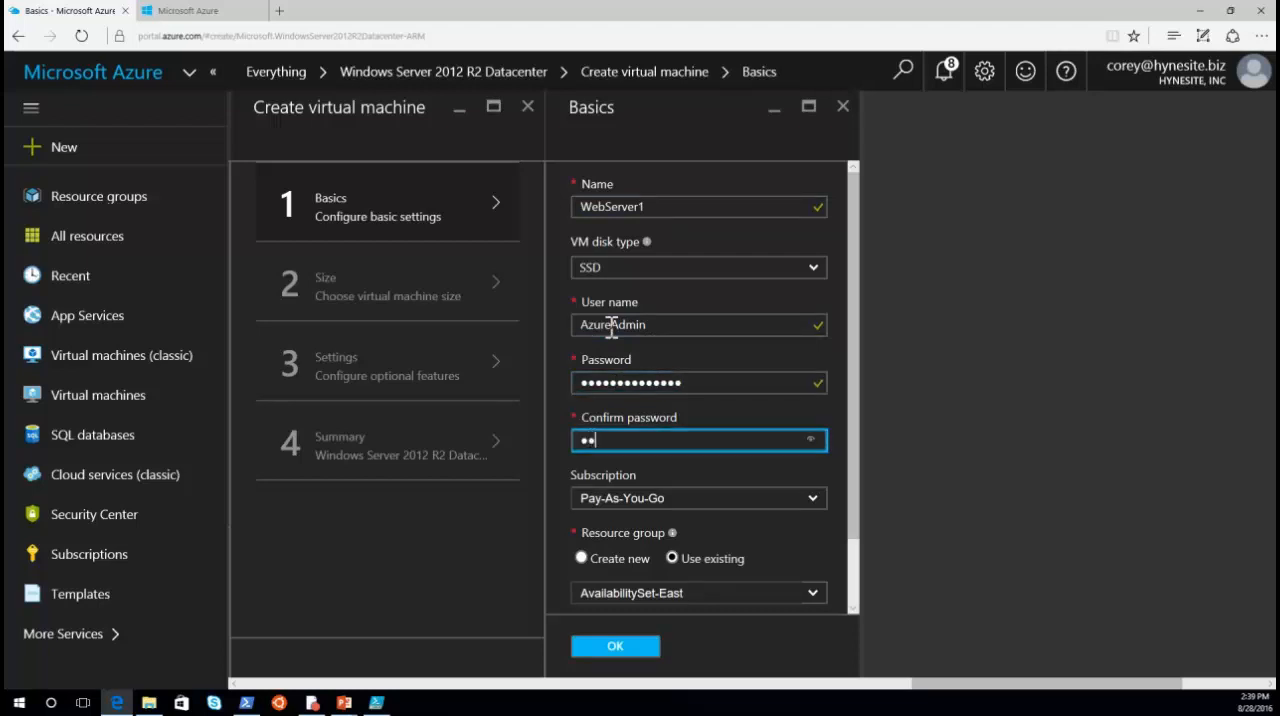
text(•)
Step: Place the virtual machine in the existing AvailabilitySet-East resource group and choose the DS1_V2 Standard size
scroll(614, 491, down, 2)
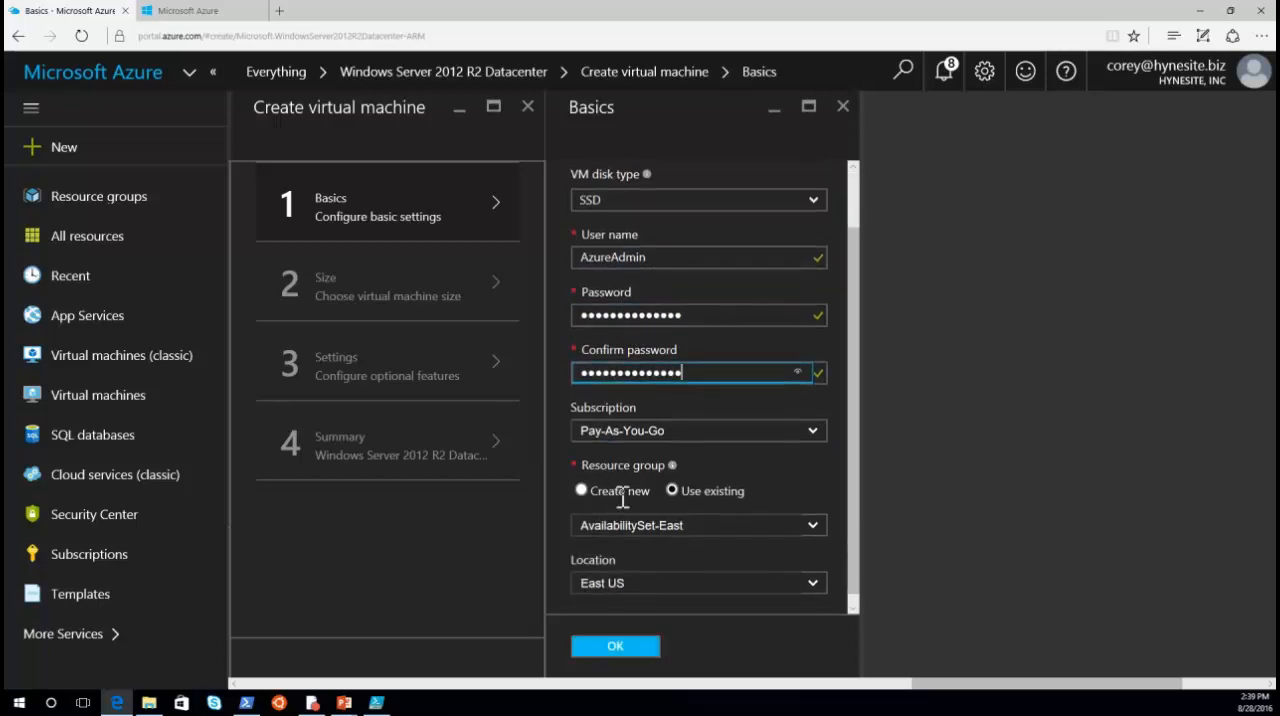
click(812, 515)
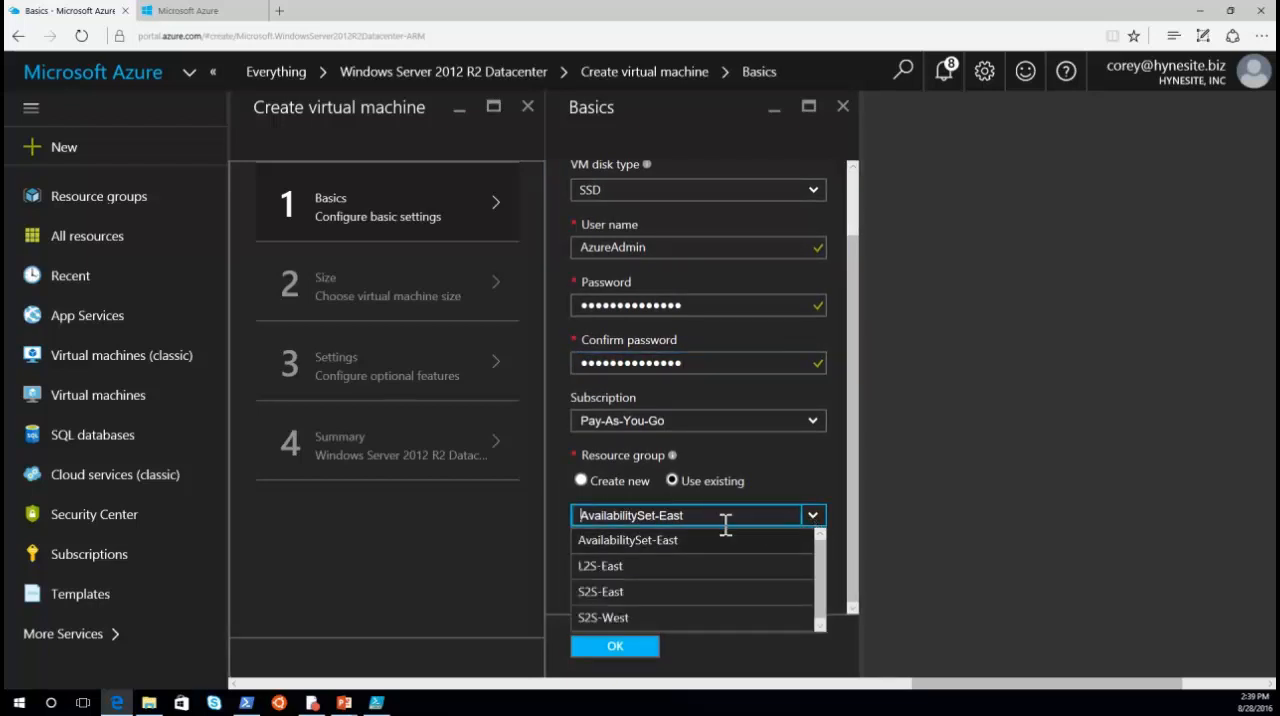
click(622, 540)
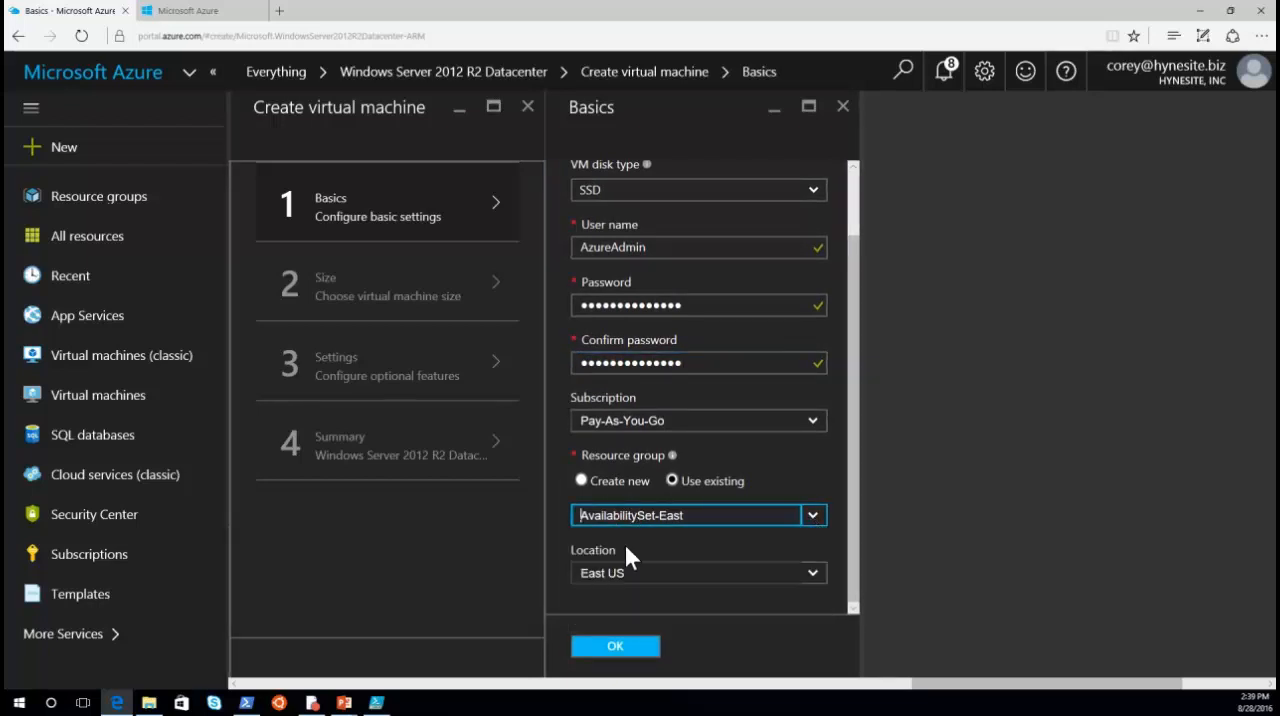
click(620, 650)
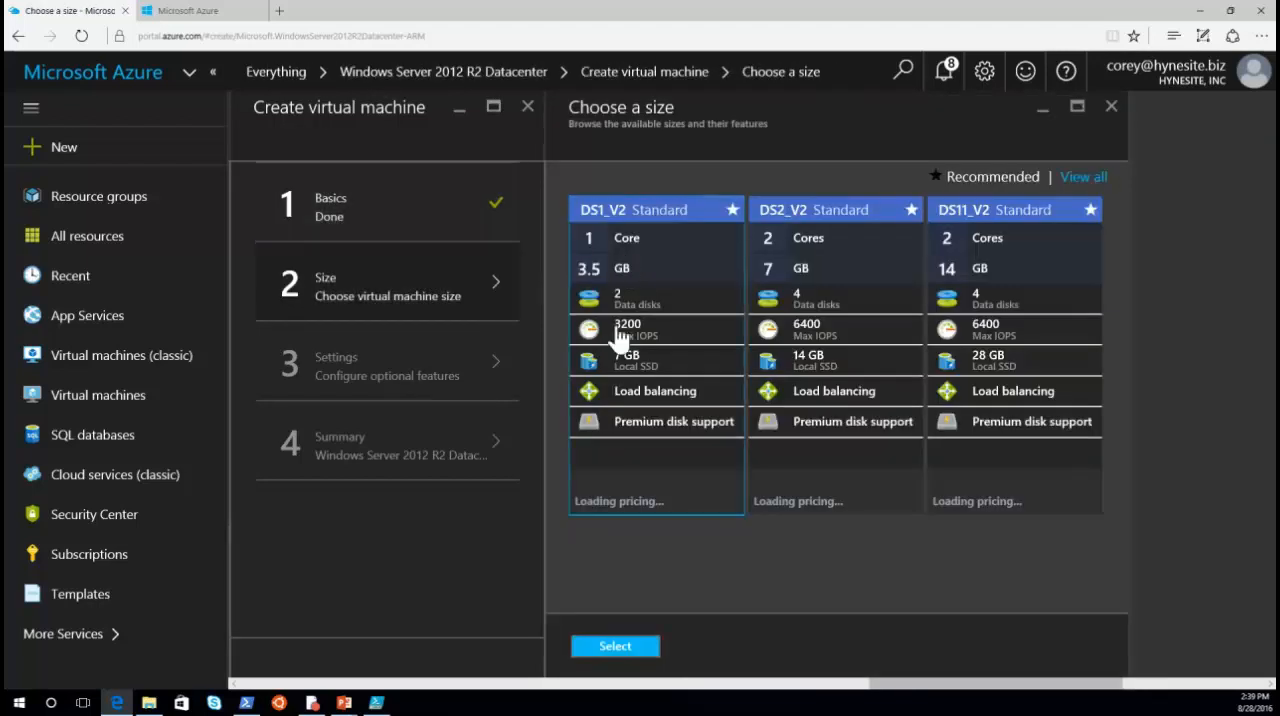
click(618, 650)
Step: Assign the virtual machine to the WebTier availability set in its optional settings
click(333, 365)
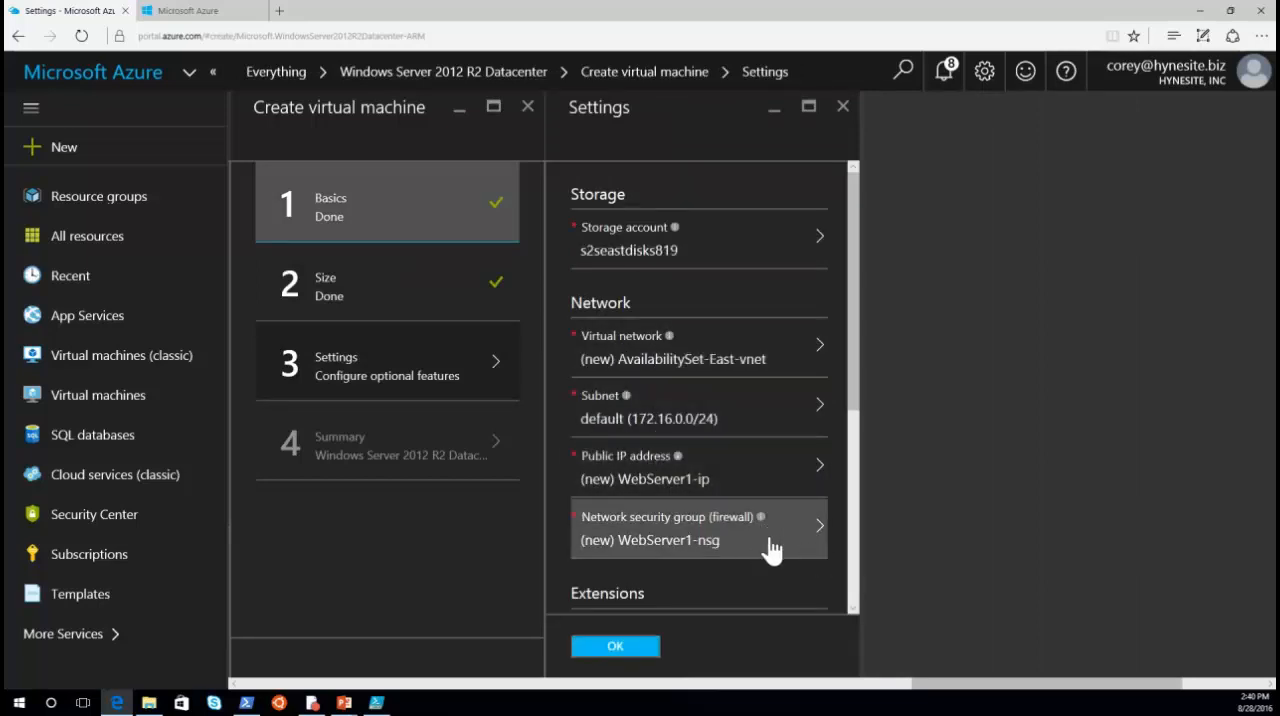
scroll(765, 540, down, 3)
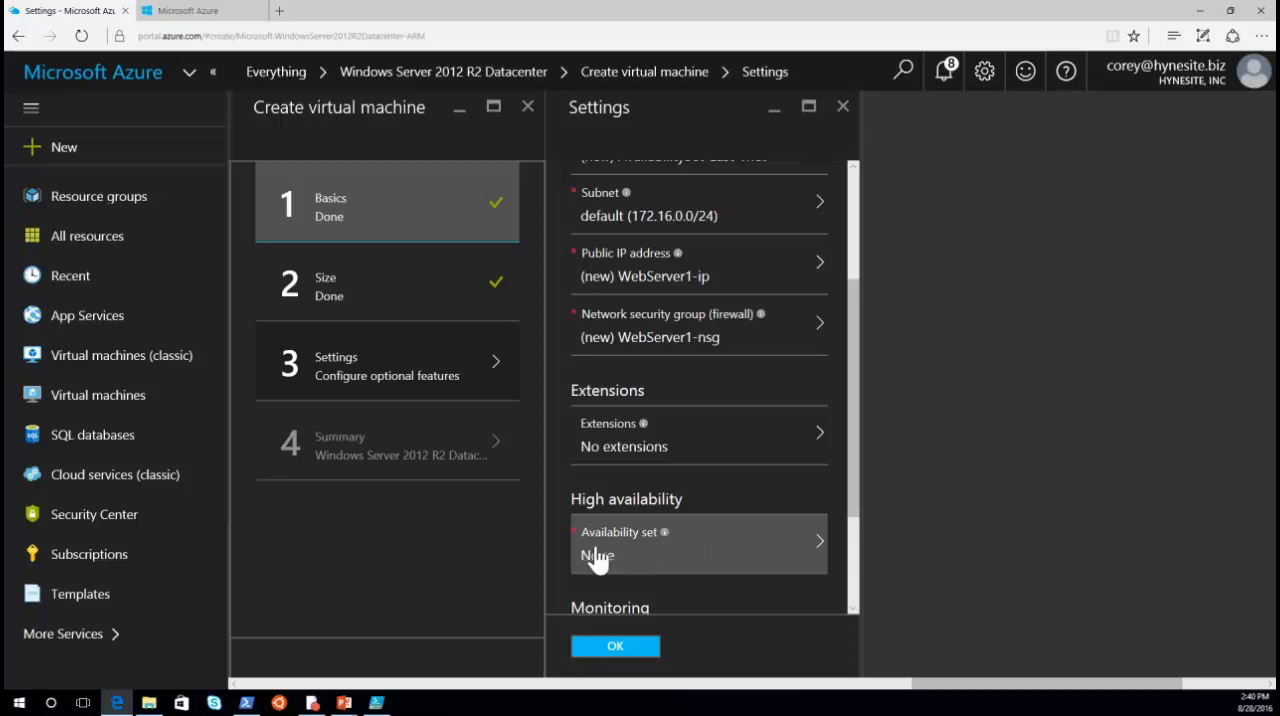
click(808, 556)
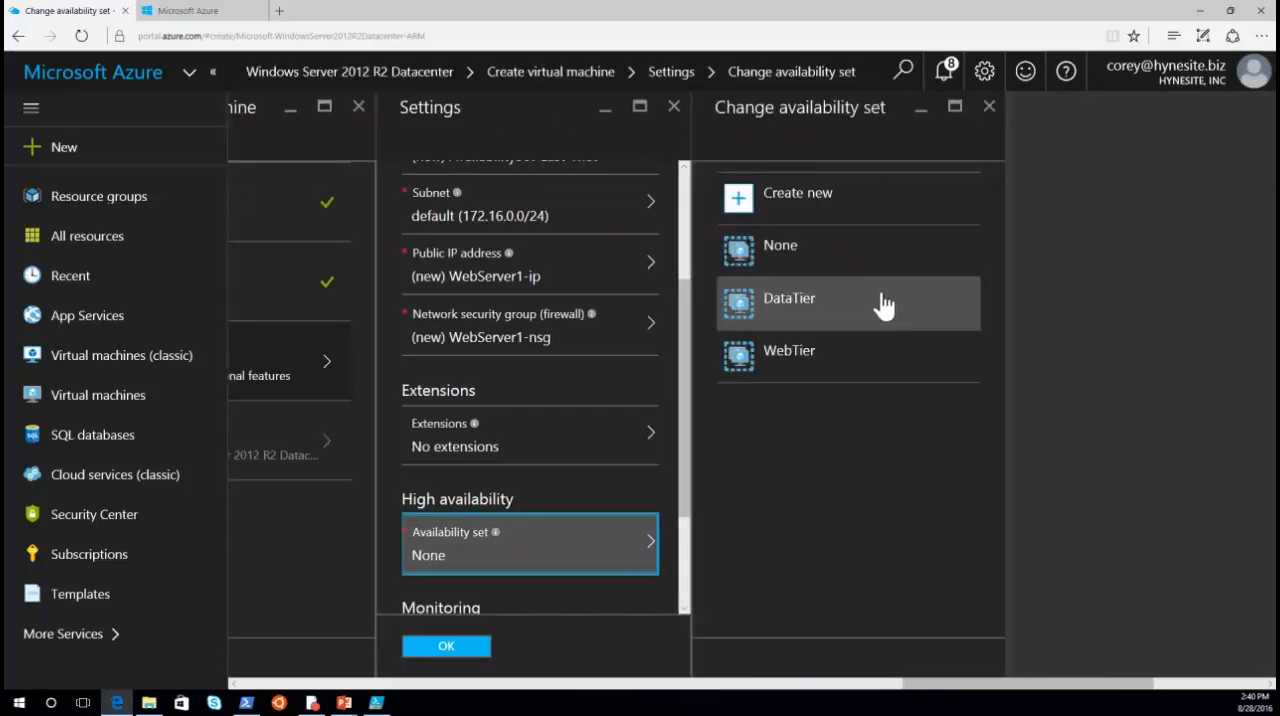
click(790, 368)
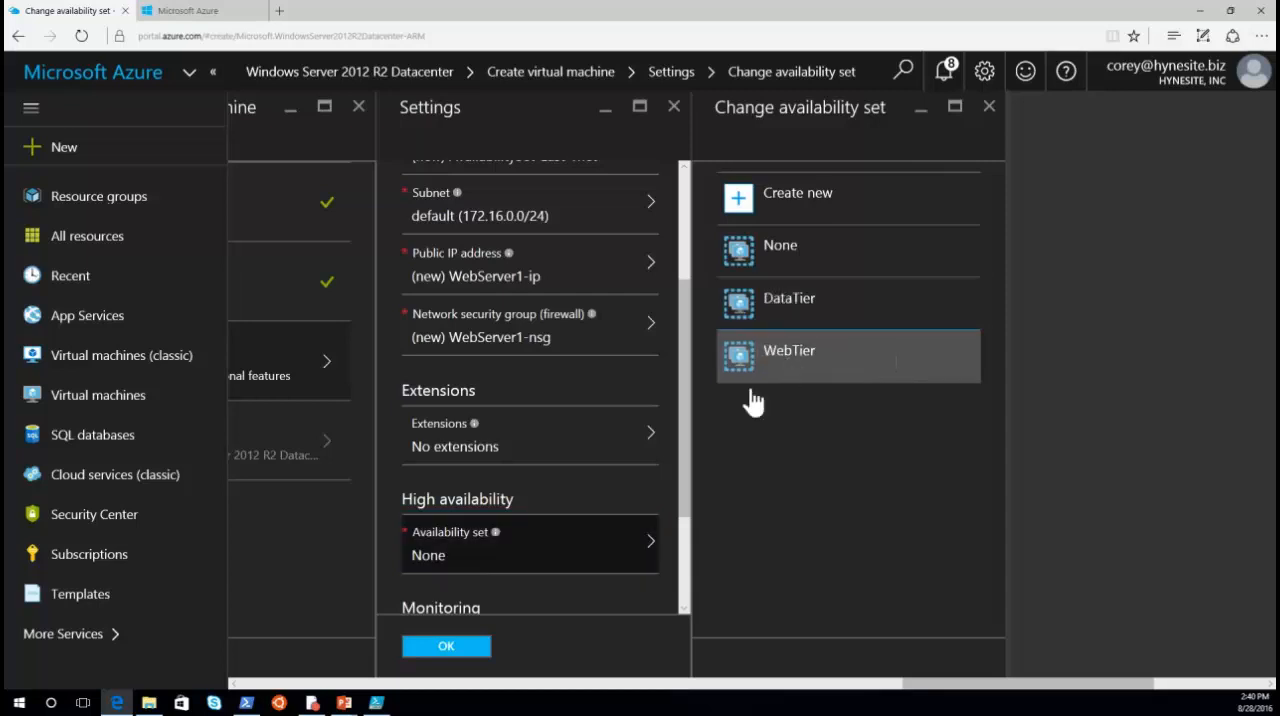
Step: Accept the virtual machine's settings with diagnostics left enabled, and approve the summary to deploy it
scroll(492, 599, down, 1)
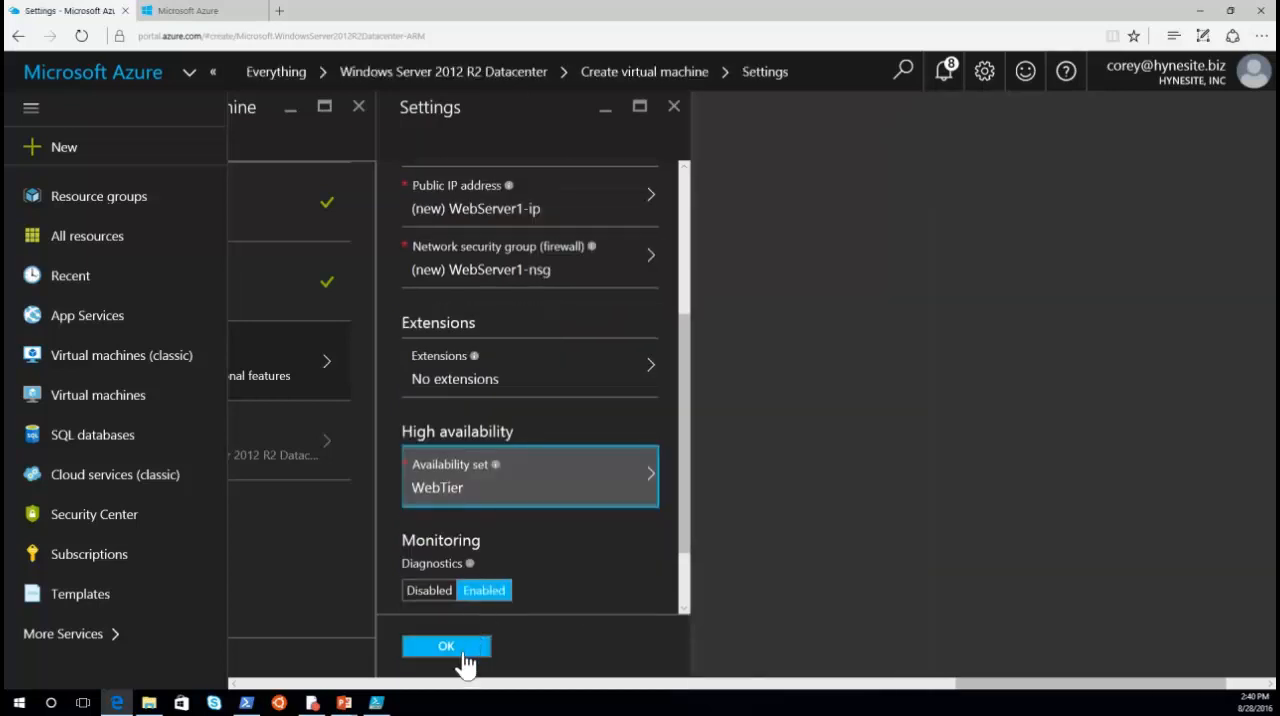
click(468, 648)
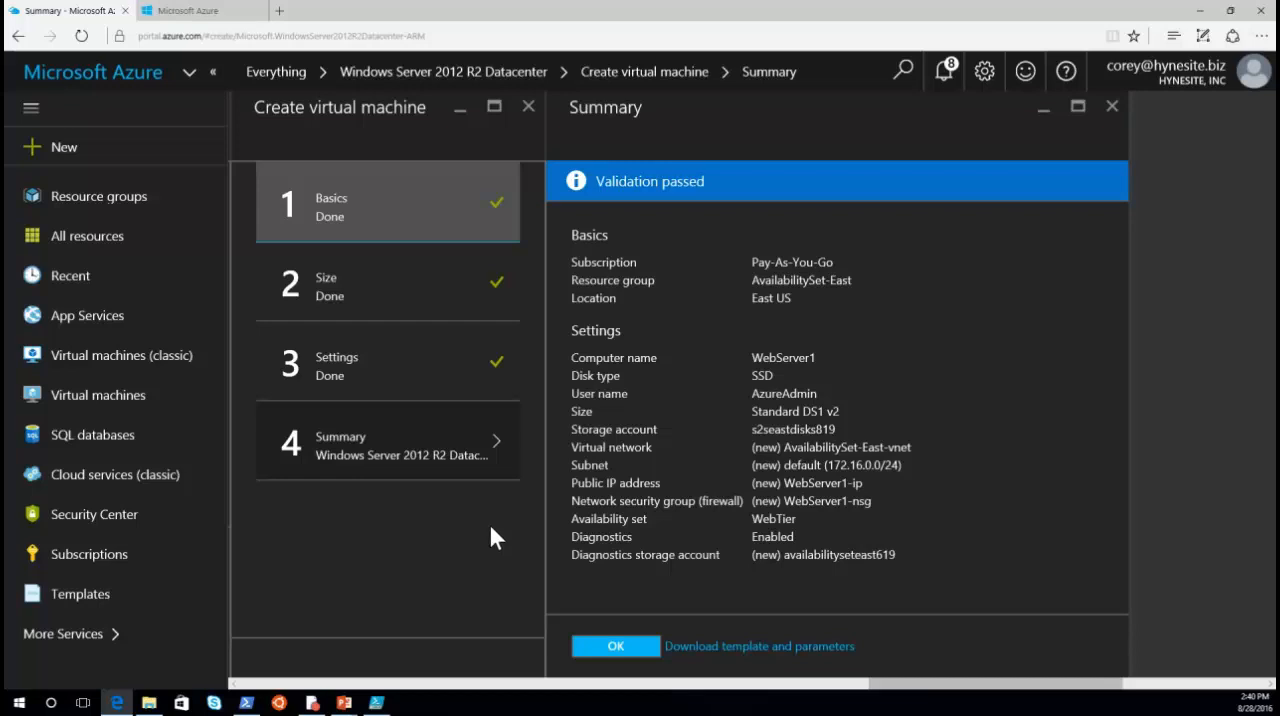
click(611, 648)
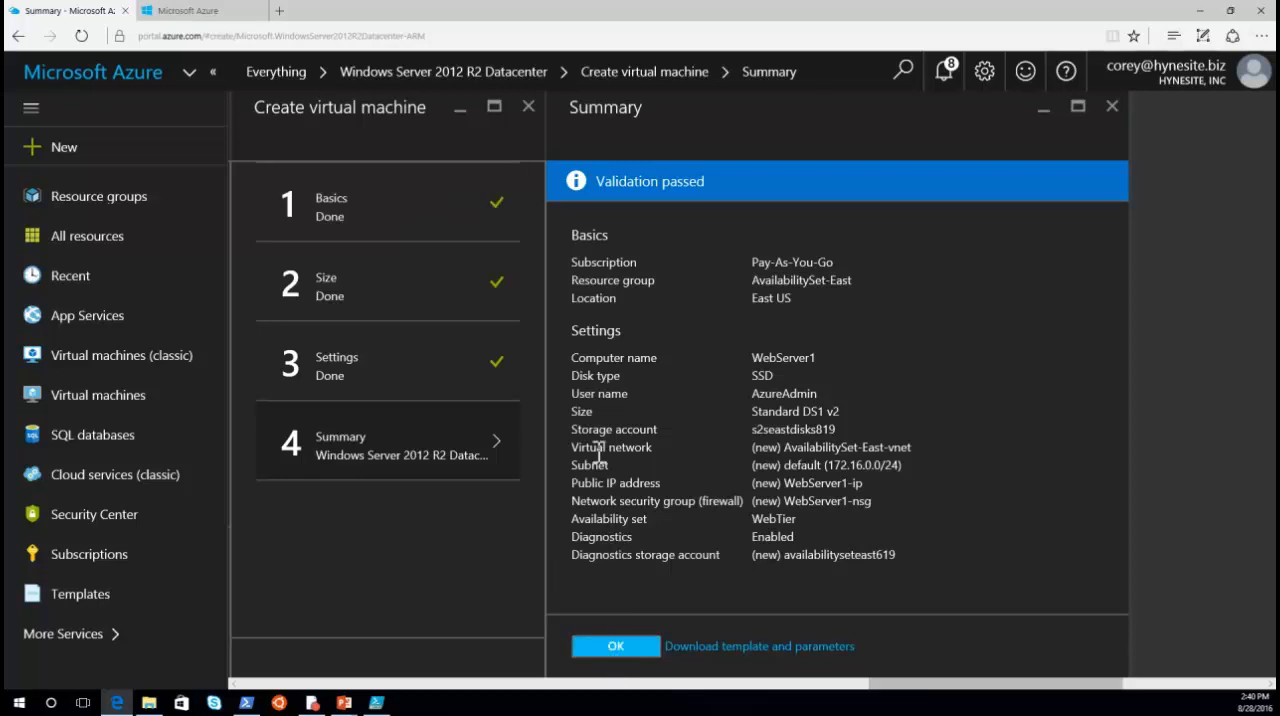
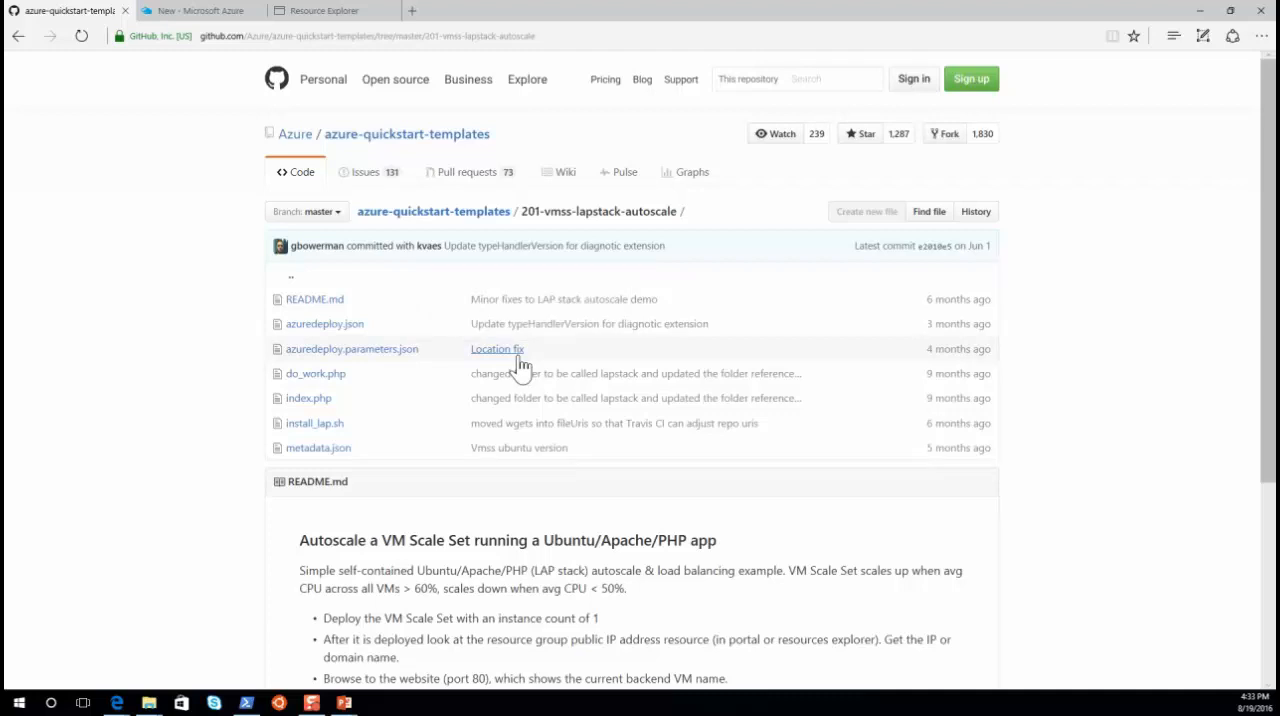
Step: Review the readme of the 201-vmss-lapstack-autoscale template and start deploying it to Azure
scroll(518, 402, down, 2)
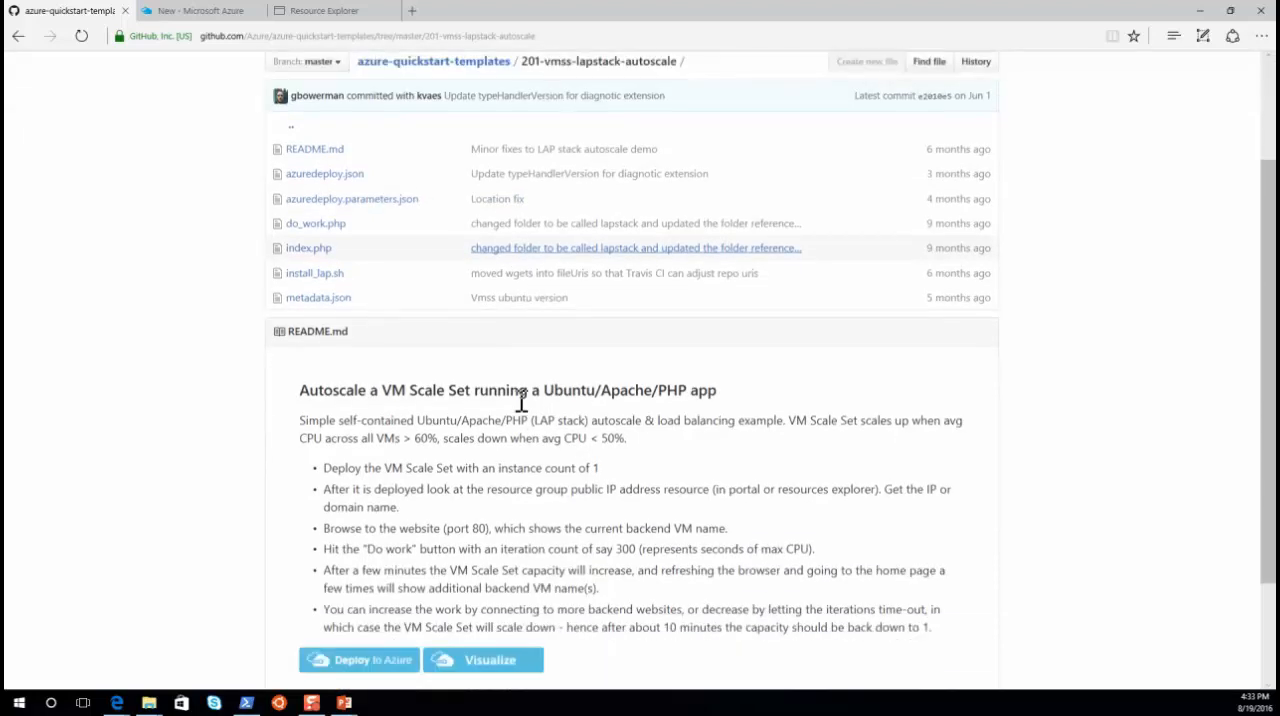
scroll(516, 400, up, 2)
scroll(516, 400, down, 3)
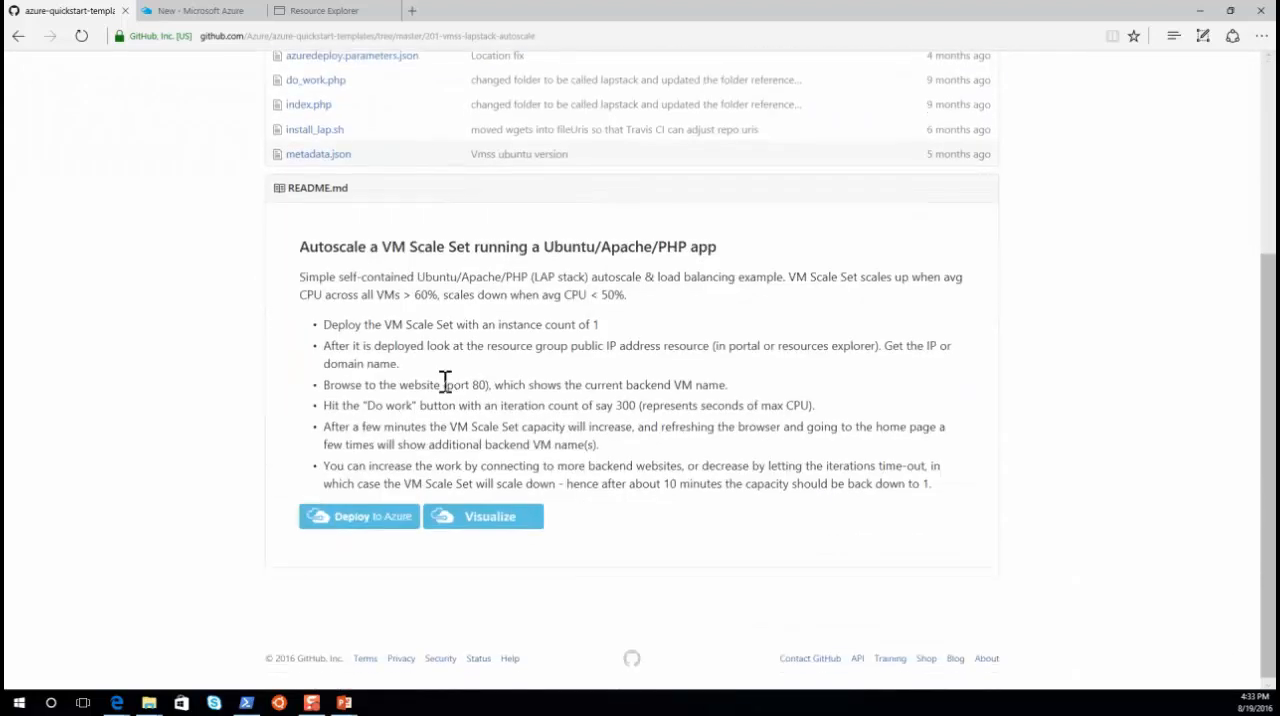
click(372, 522)
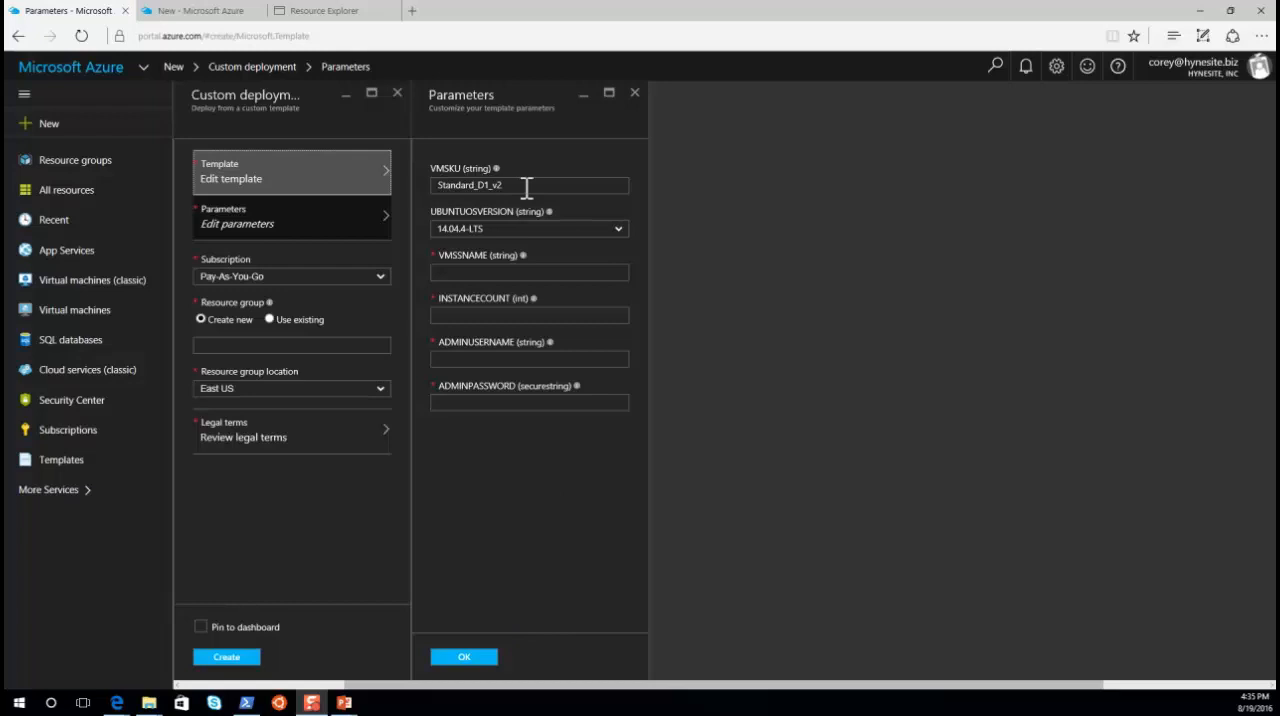
Step: Name the virtual machine scale set cjhauto01 in the template parameters
click(501, 273)
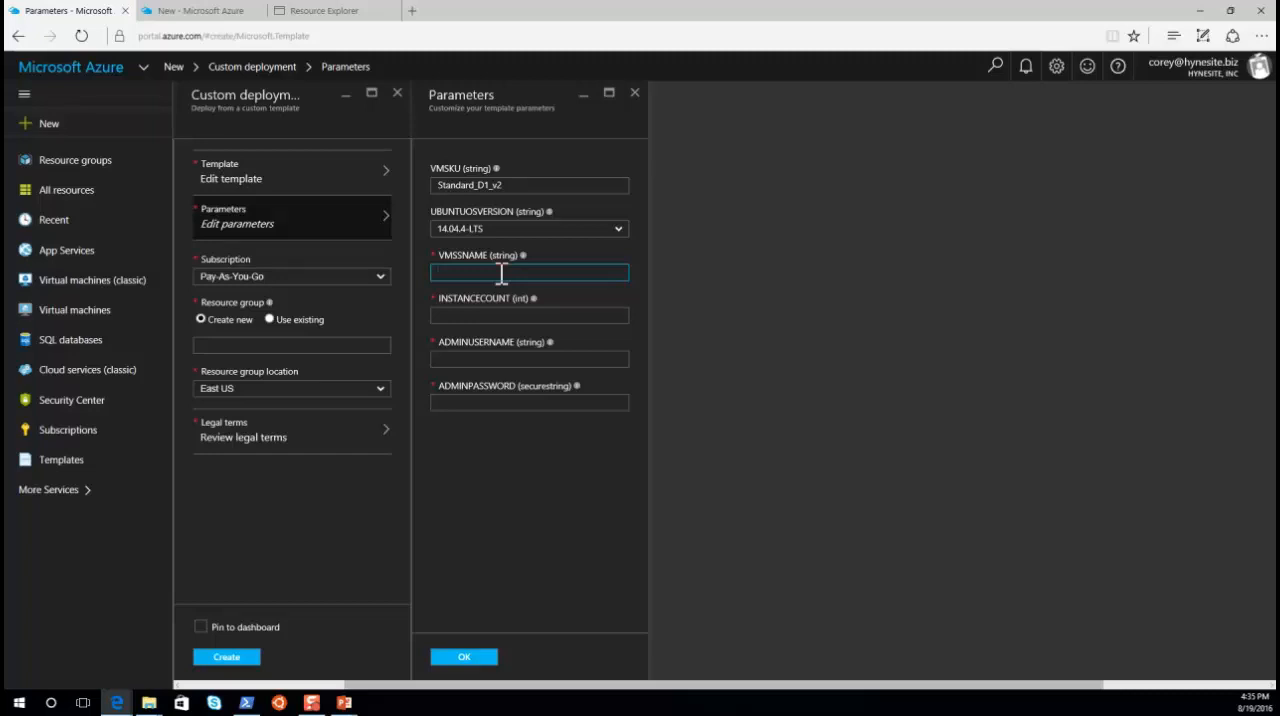
text(chss)
key(BackSpace)
key(BackSpace)
key(BackSpace)
text(c)
key(BackSpace)
text(jhasss)
key(BackSpace)
key(BackSpace)
key(BackSpace)
text(uto01)
Step: Set the scale set's instance count to 4 and its administrator username to azureadmin
click(498, 315)
text(4)
click(496, 355)
text(azureadmin)
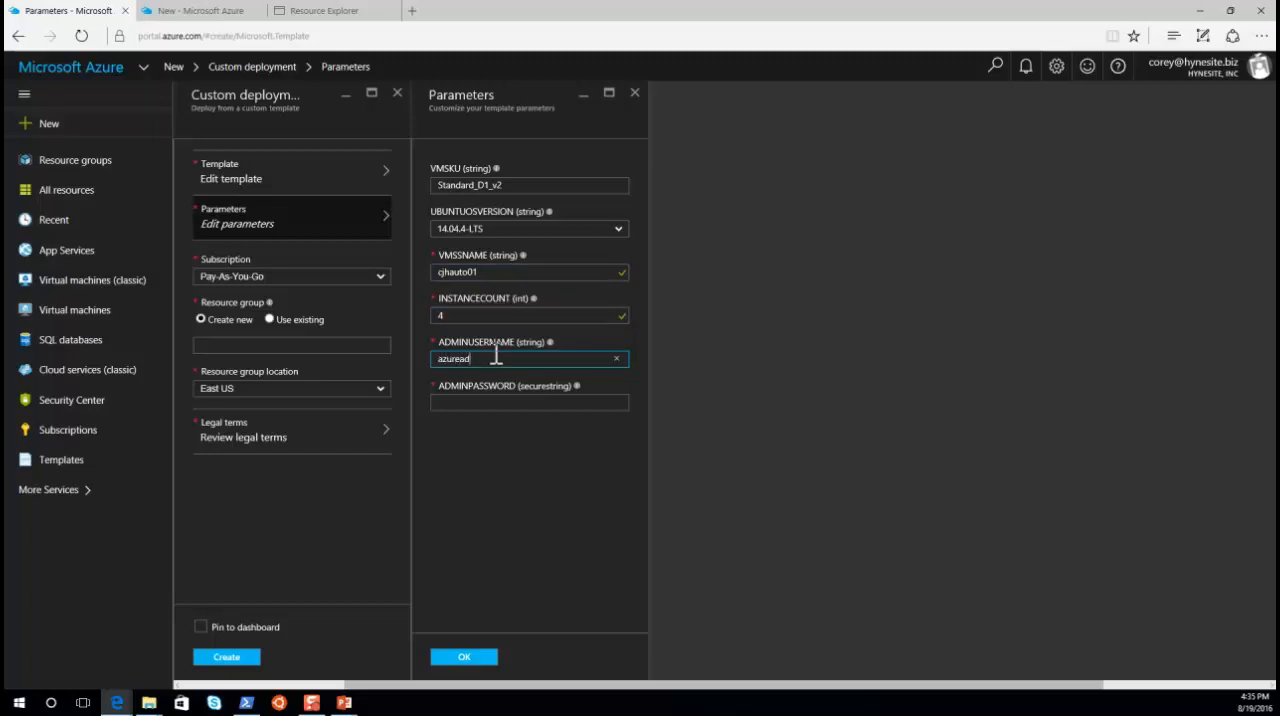
Step: Enter the administrator password for the scale set and accept the template parameters
key(Tab)
text(********)
key(BackSpace)
key(BackSpace)
key(BackSpace)
key(BackSpace)
key(BackSpace)
key(BackSpace)
key(BackSpace)
key(BackSpace)
text(***************)
click(466, 658)
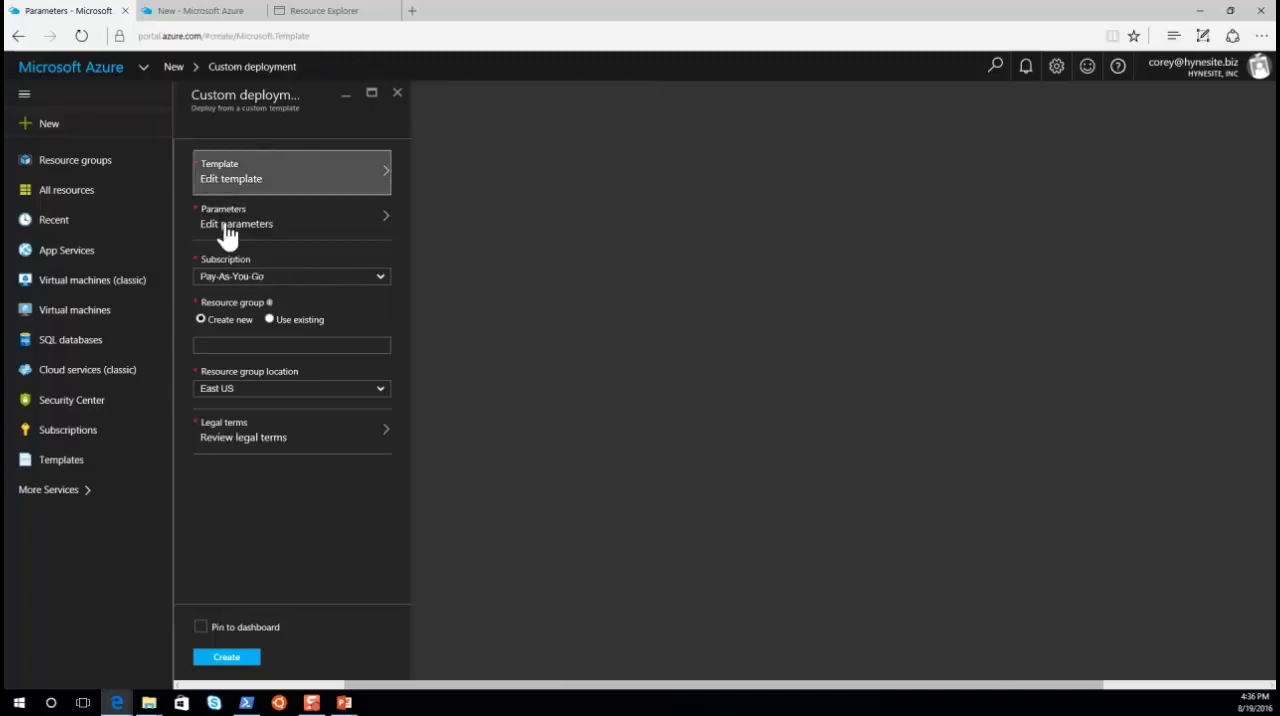
Step: Assign the deployment to a new resource group named AutoScale2, accept the legal terms and create it
click(232, 345)
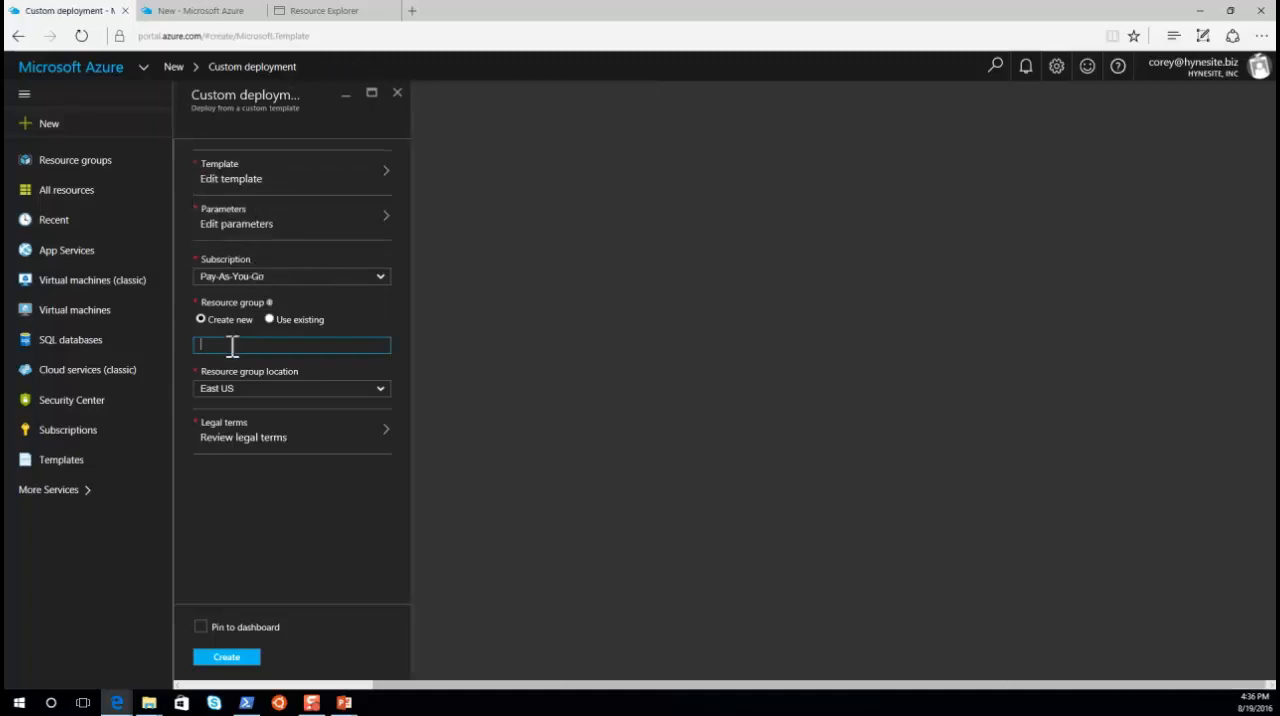
text(AutoScale2)
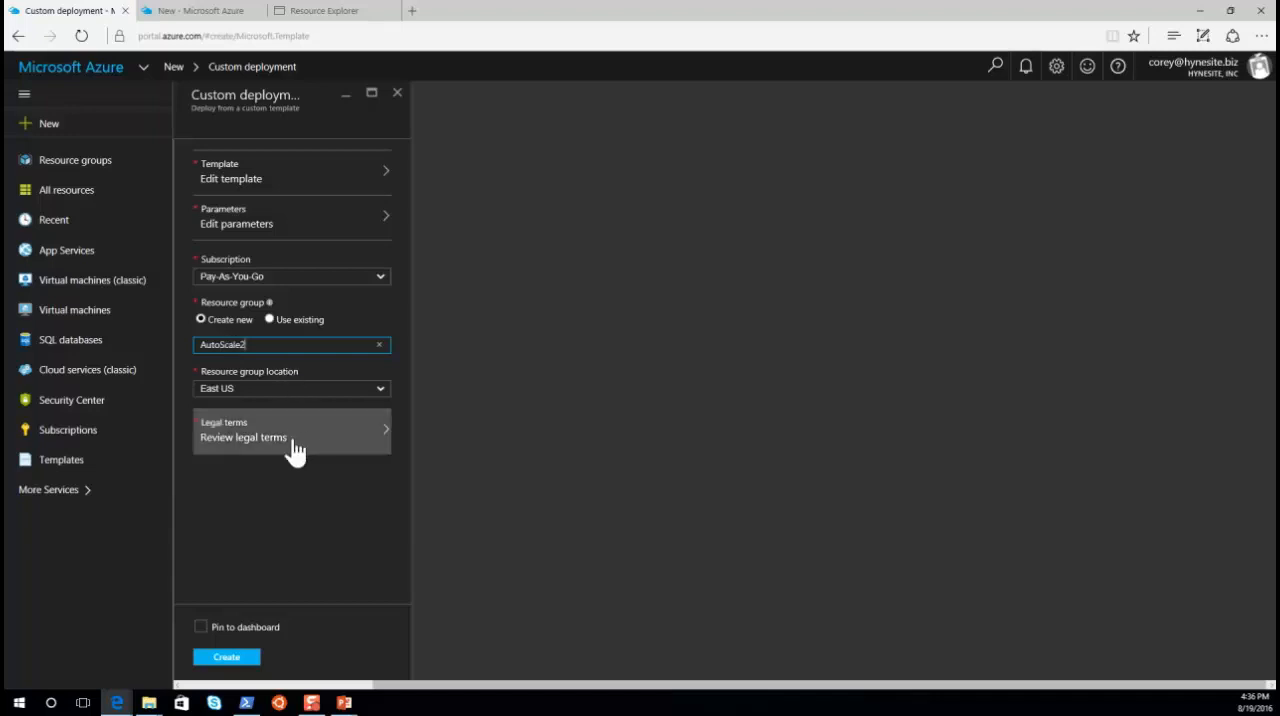
click(247, 428)
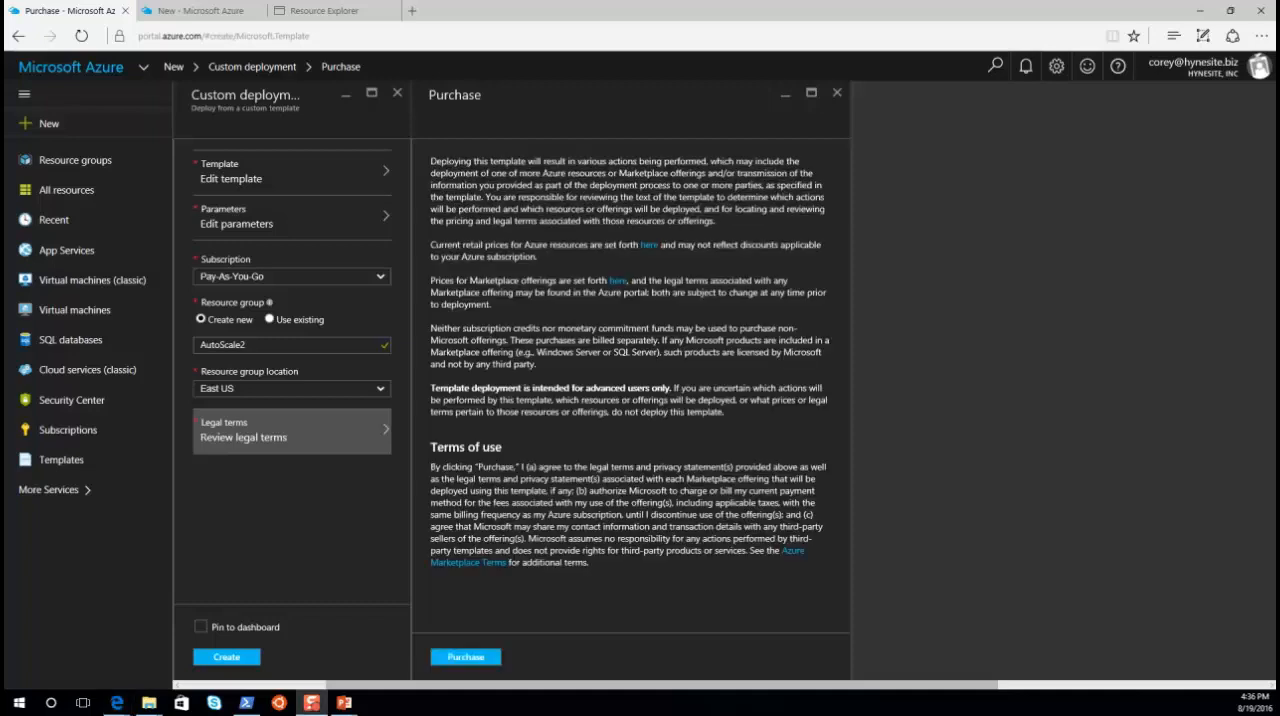
click(466, 660)
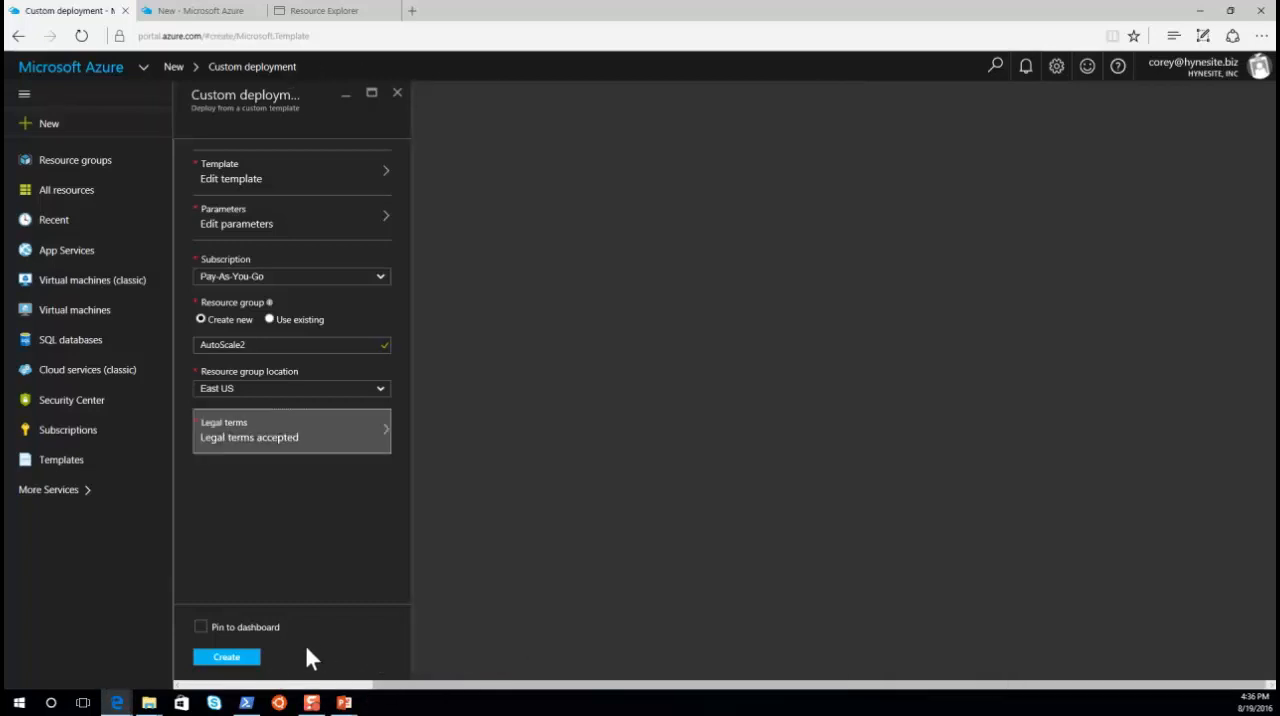
click(229, 659)
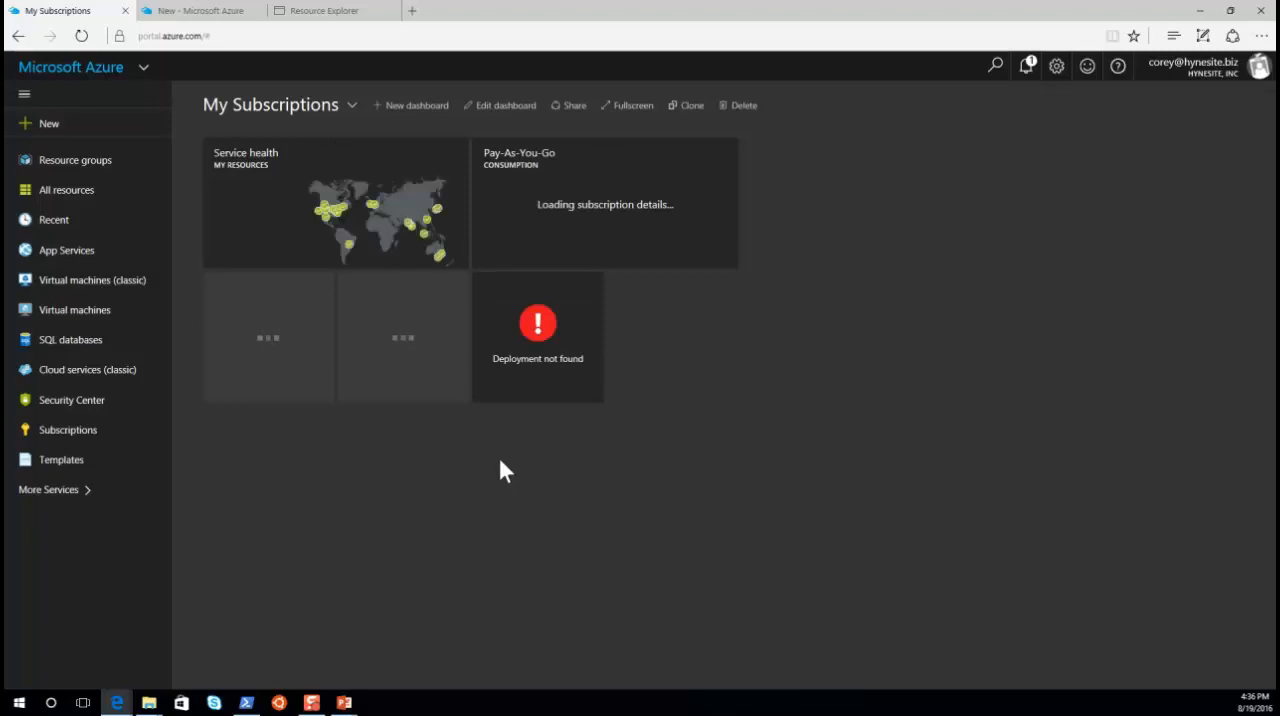
Step: Examine the instances and activity log of the virtual machine scale set in the AutoScale resource group
click(87, 173)
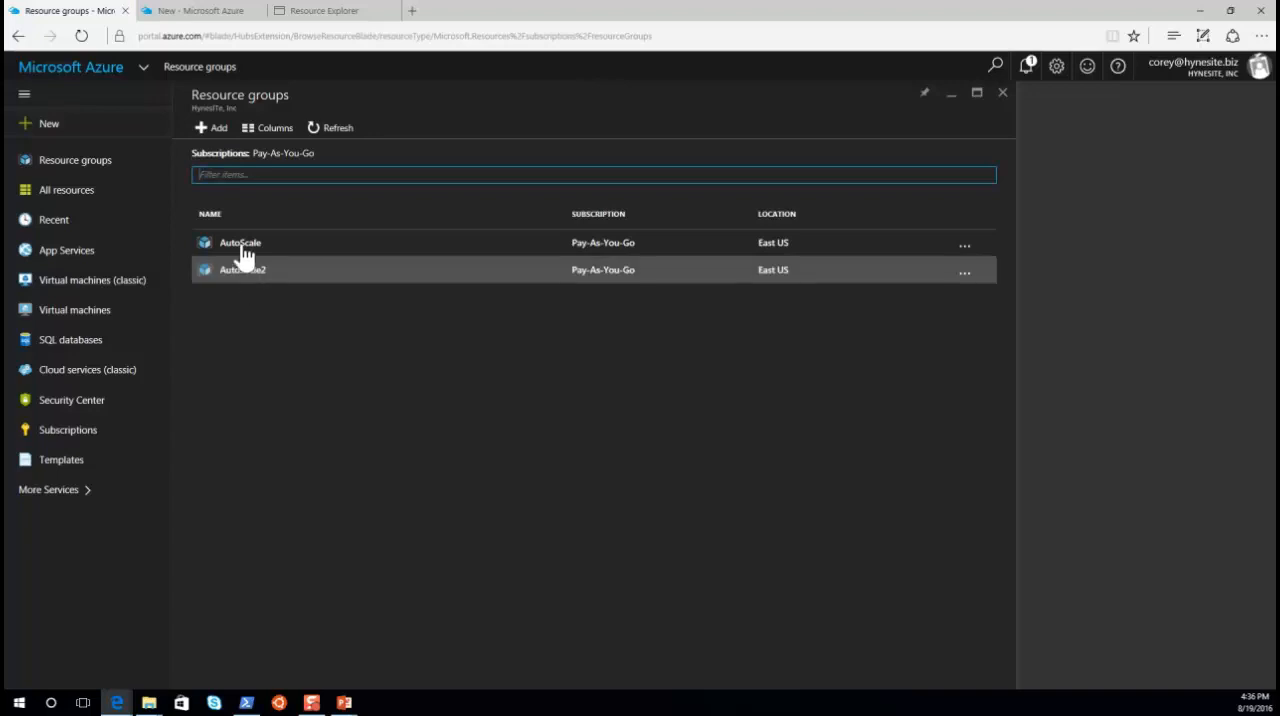
click(243, 253)
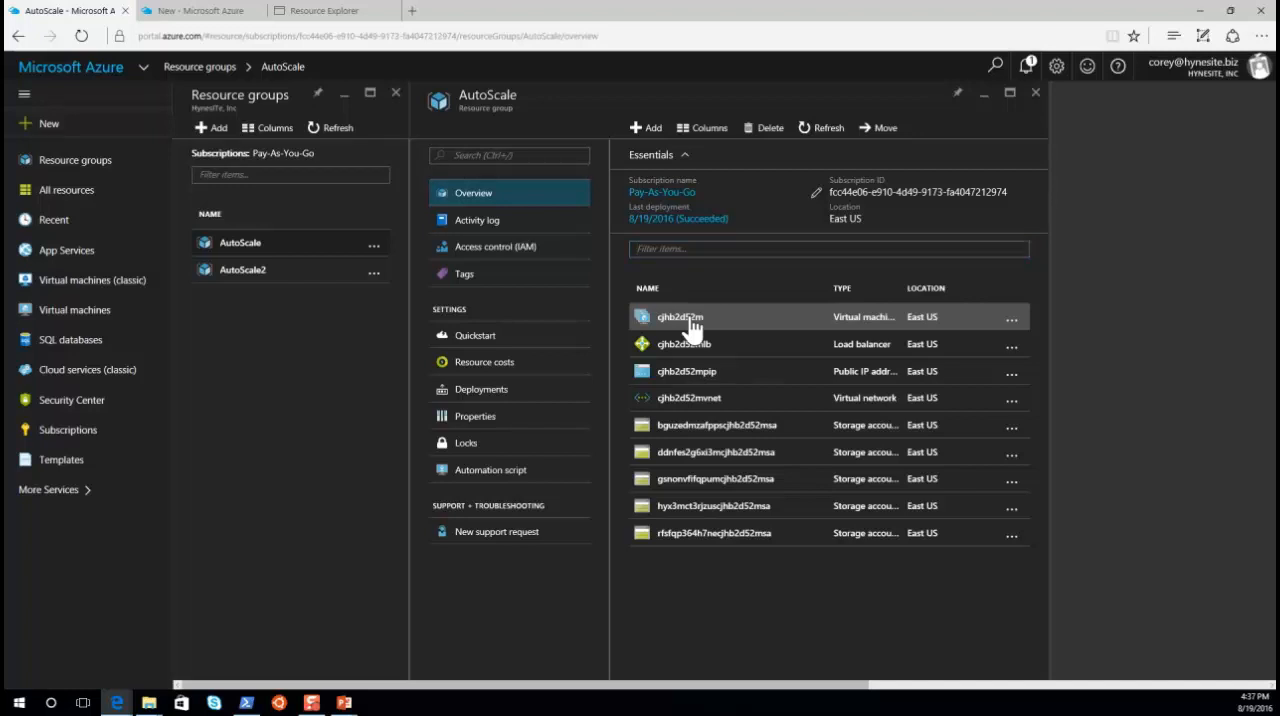
click(690, 321)
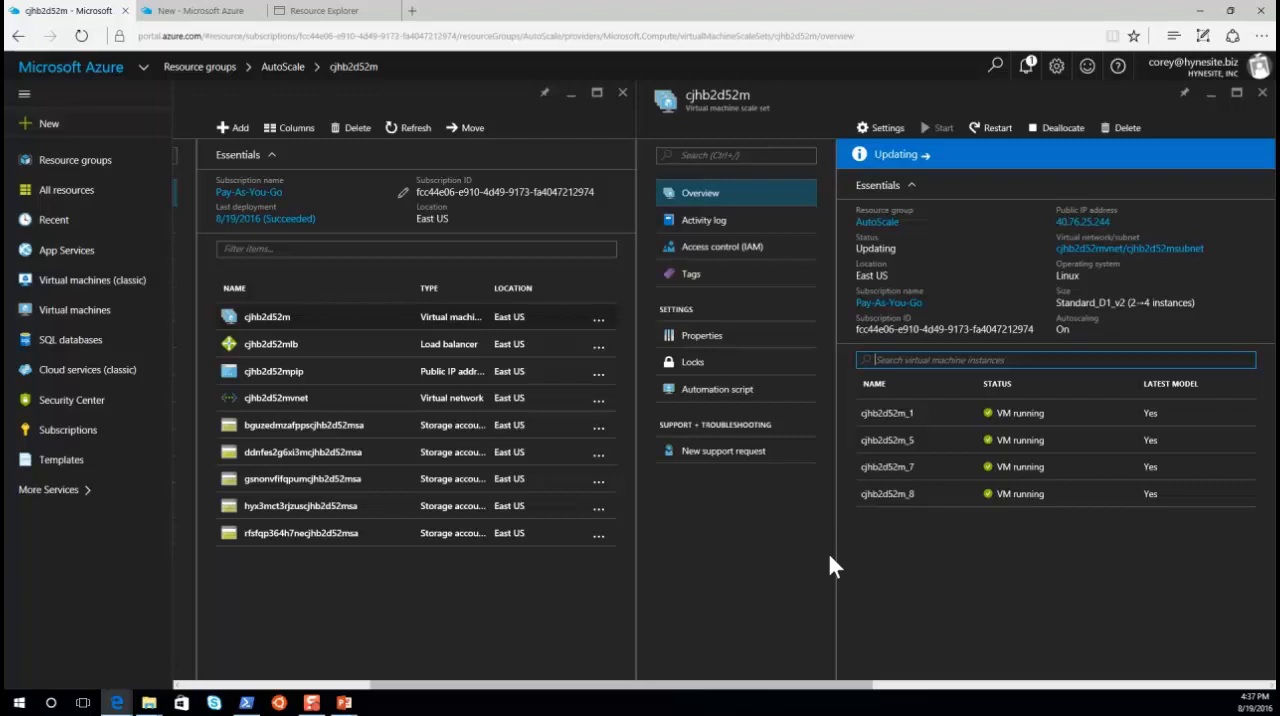
click(710, 222)
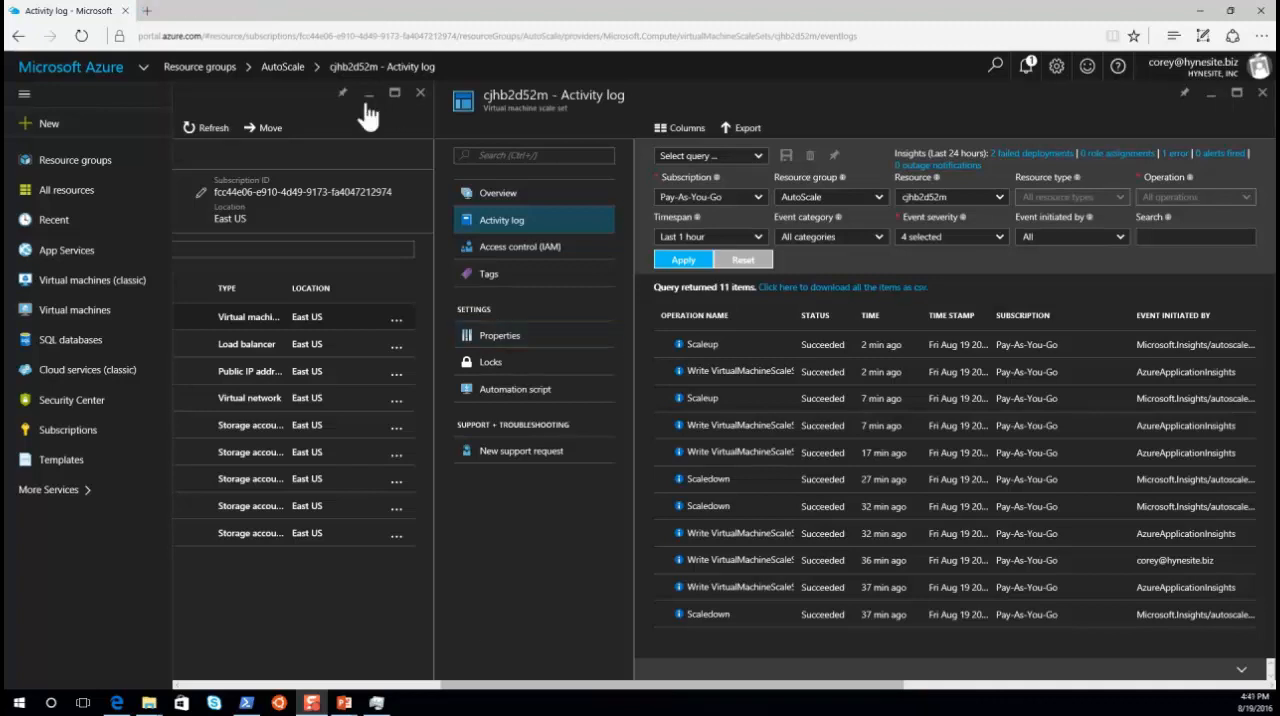
Step: Switch to Azure Resource Explorer at resources.azure.com
click(366, 34)
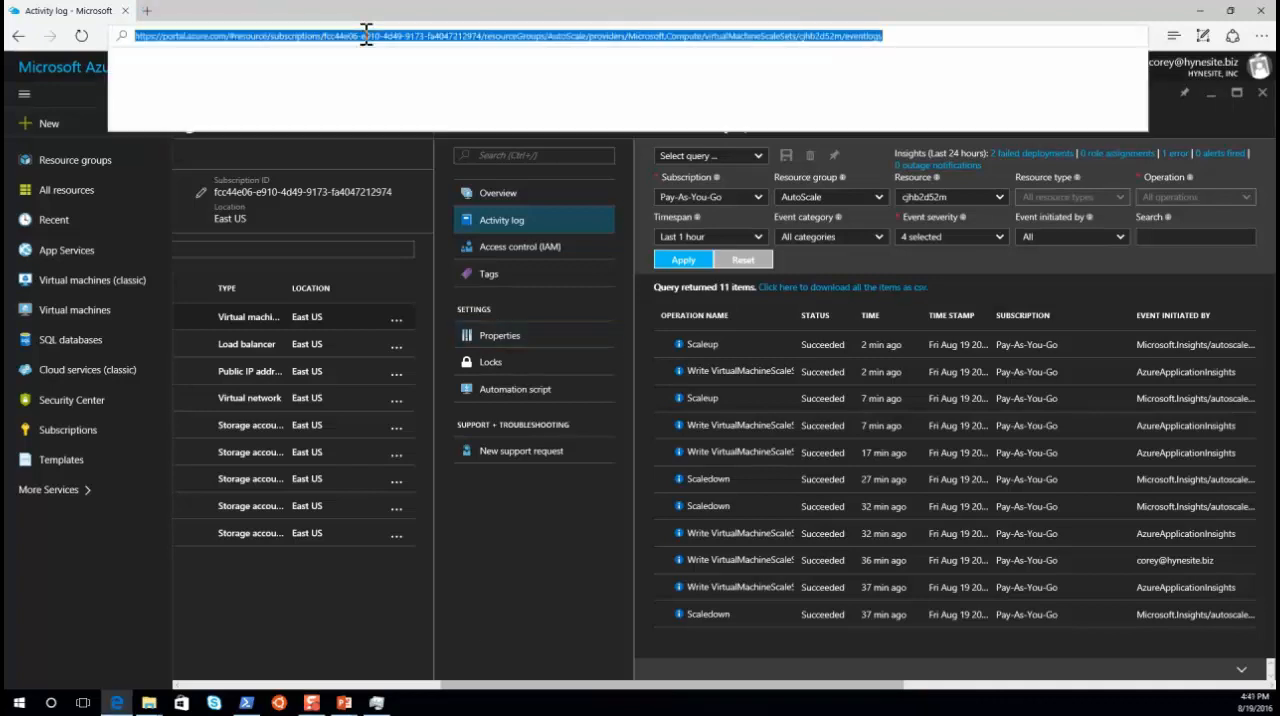
text(resources.azure)
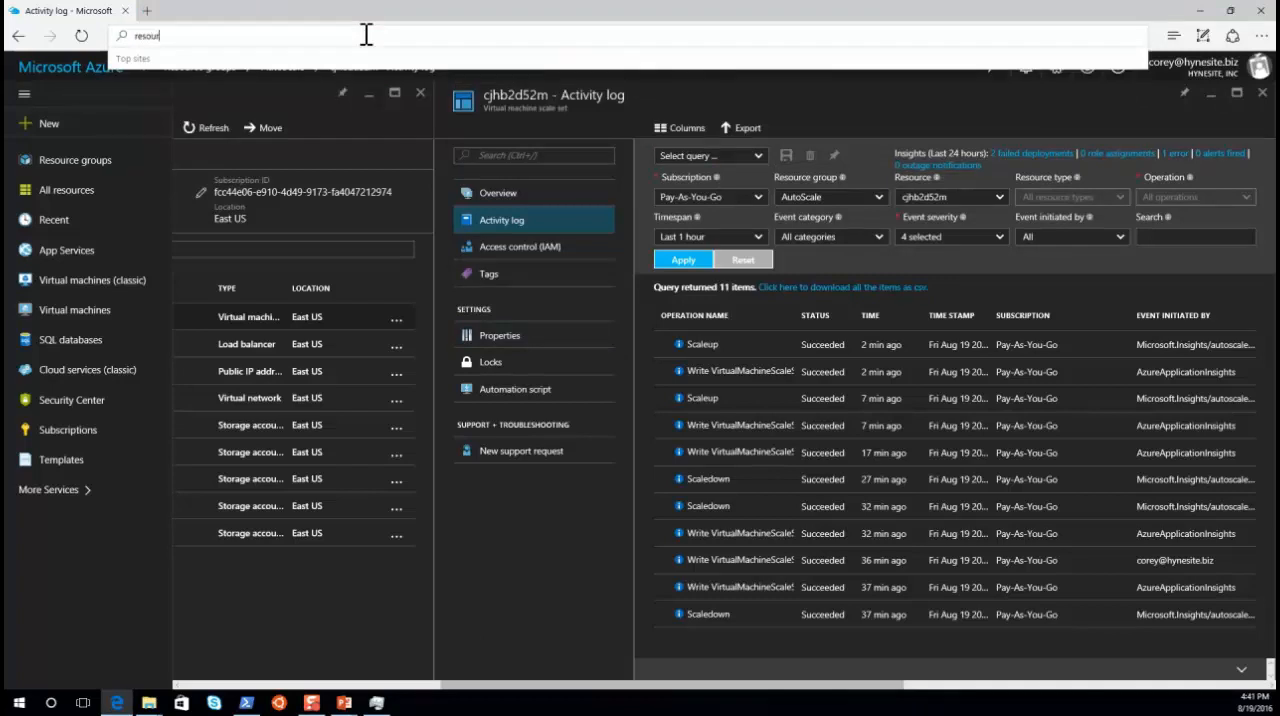
text(.com)
key(Return)
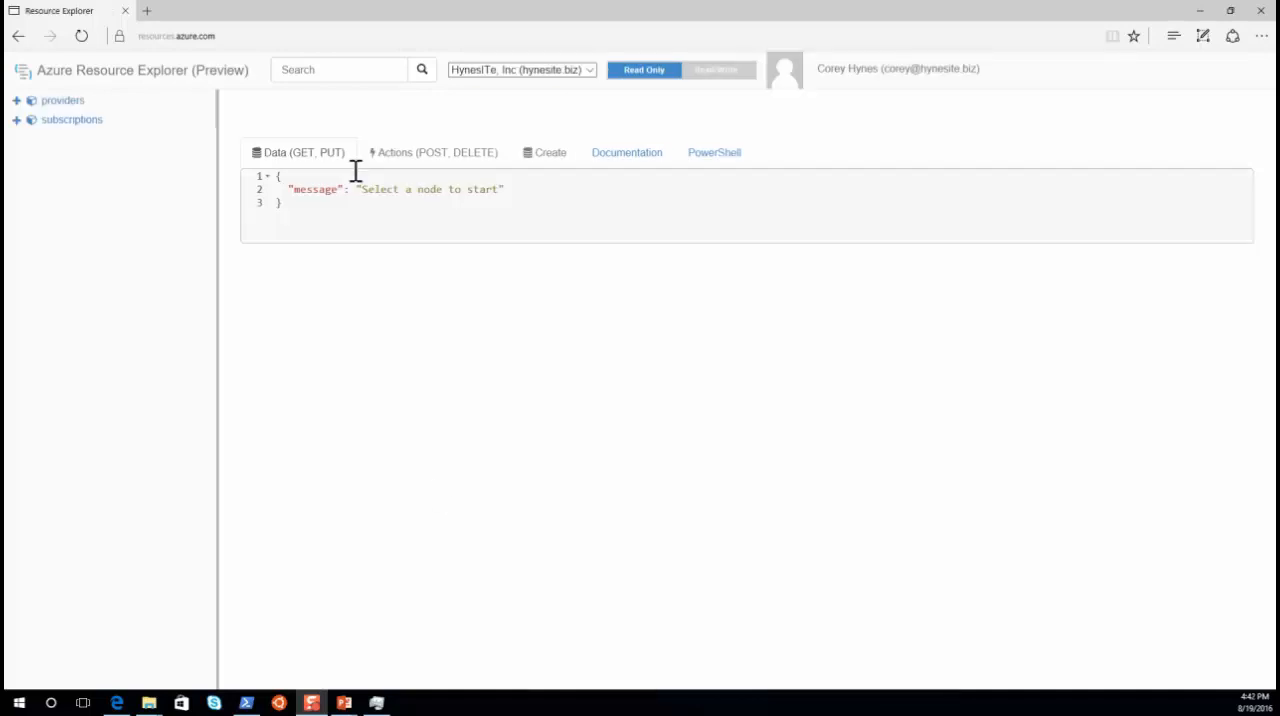
Step: Examine the JSON definition of scale set cjhb2d52m under the Pay-As-You-Go subscription's AutoScale resource group and Microsoft.Compute provider
click(18, 122)
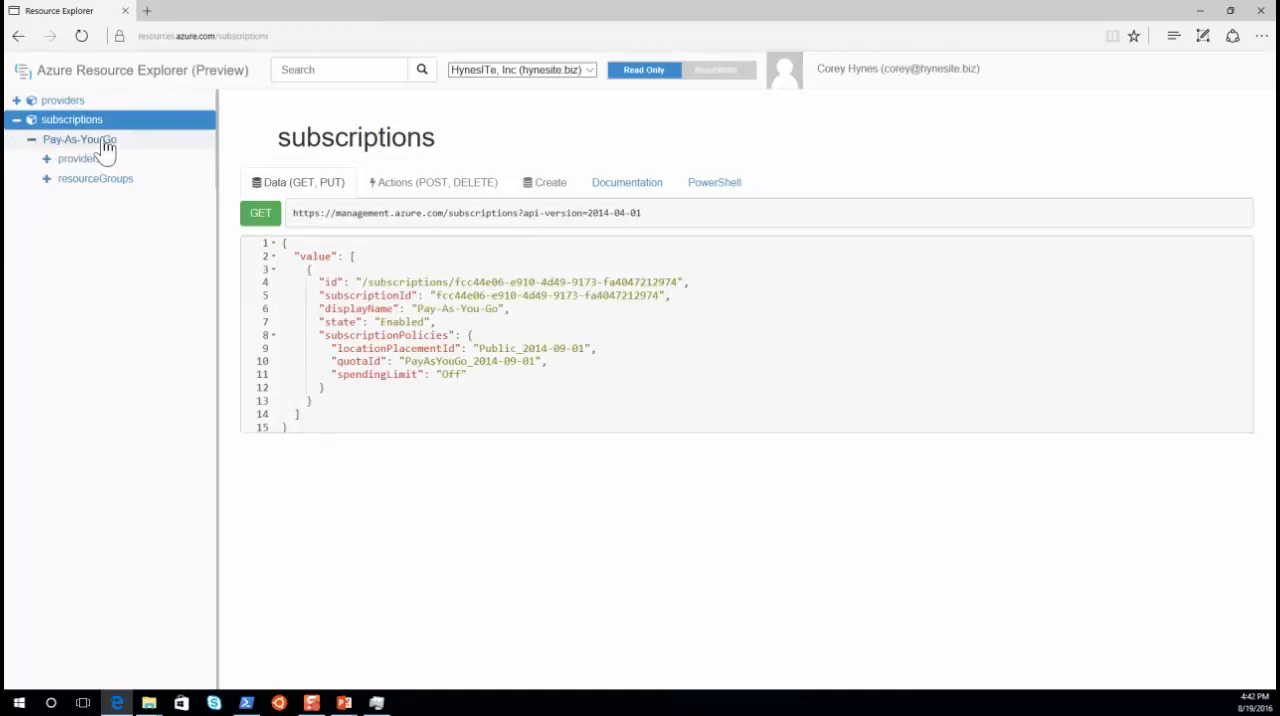
click(47, 186)
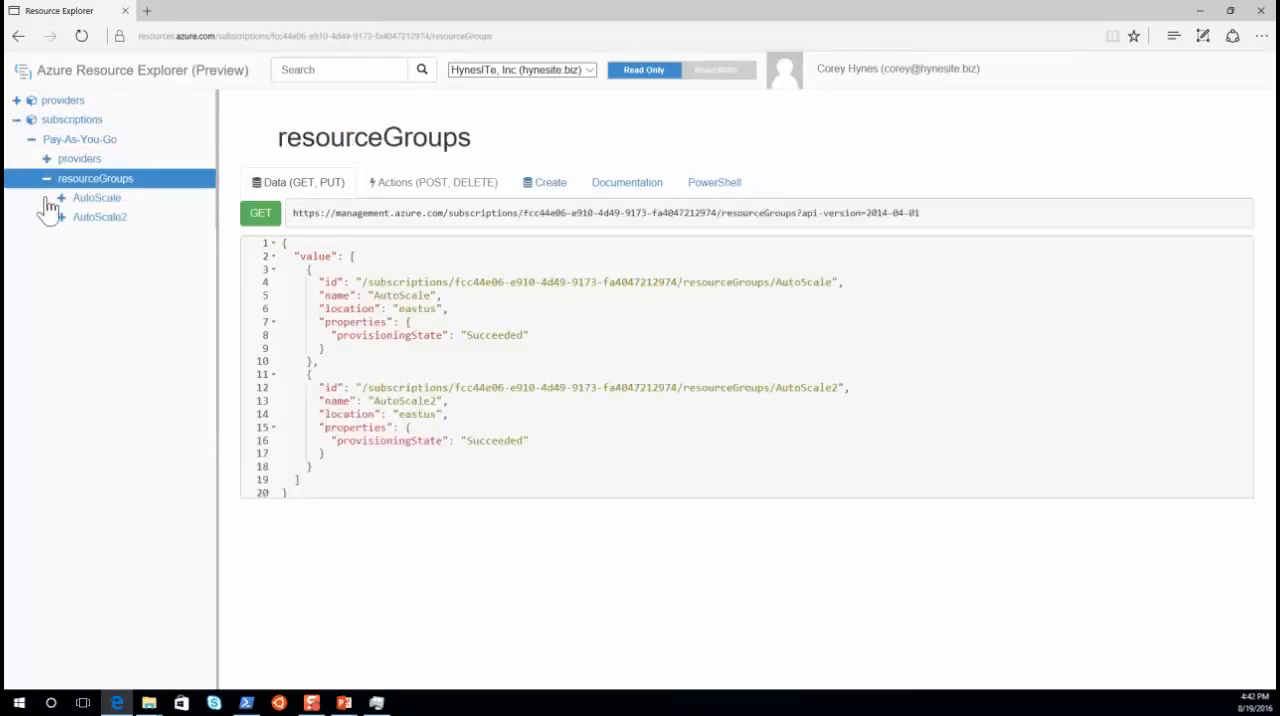
click(61, 199)
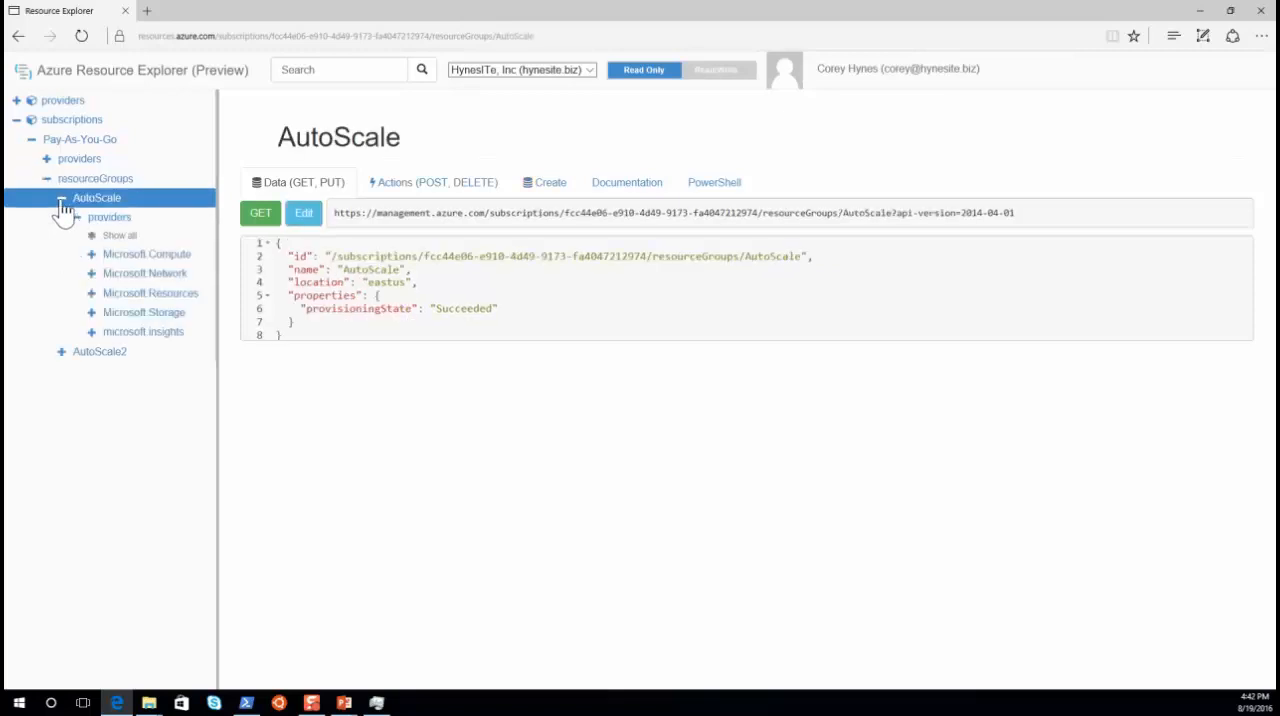
click(92, 256)
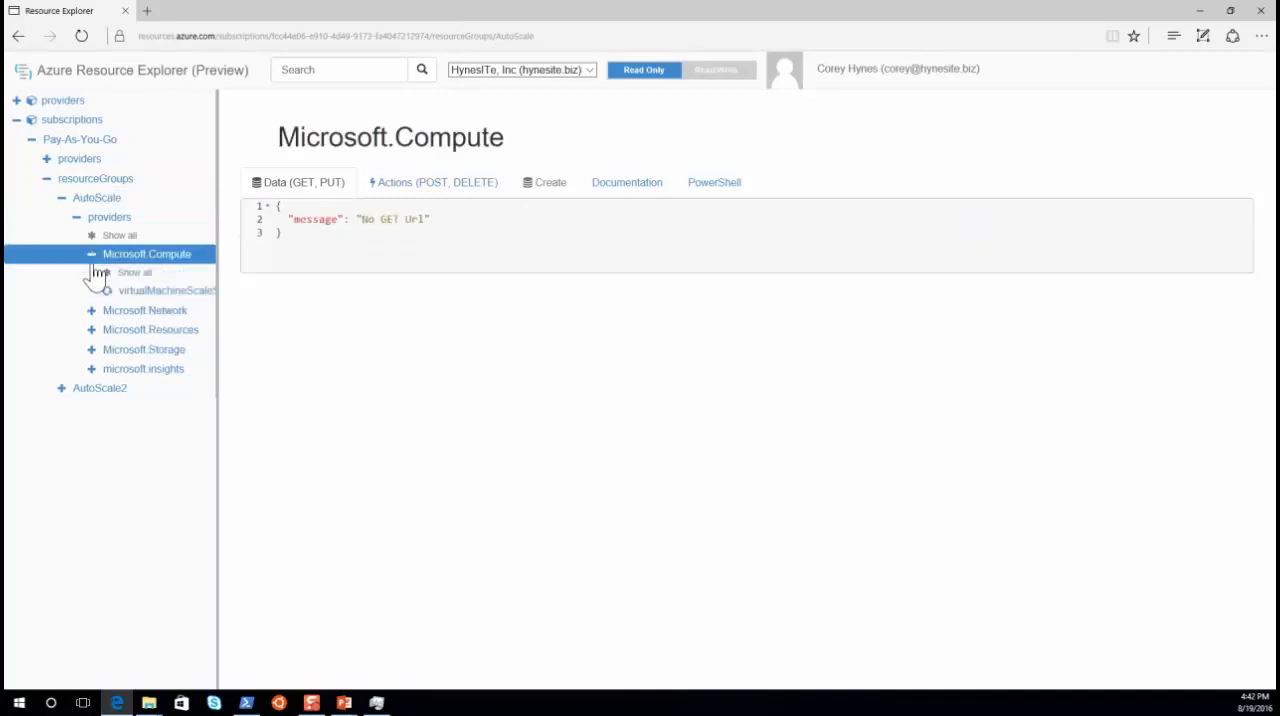
click(107, 290)
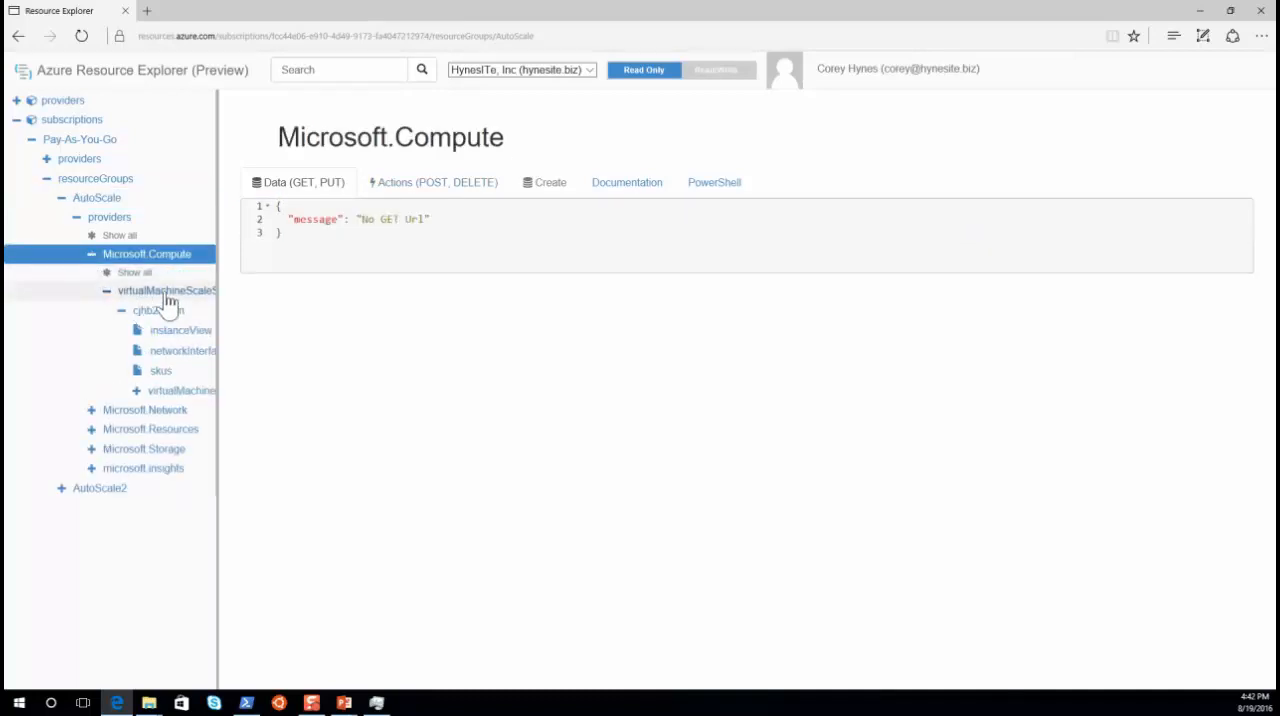
click(166, 314)
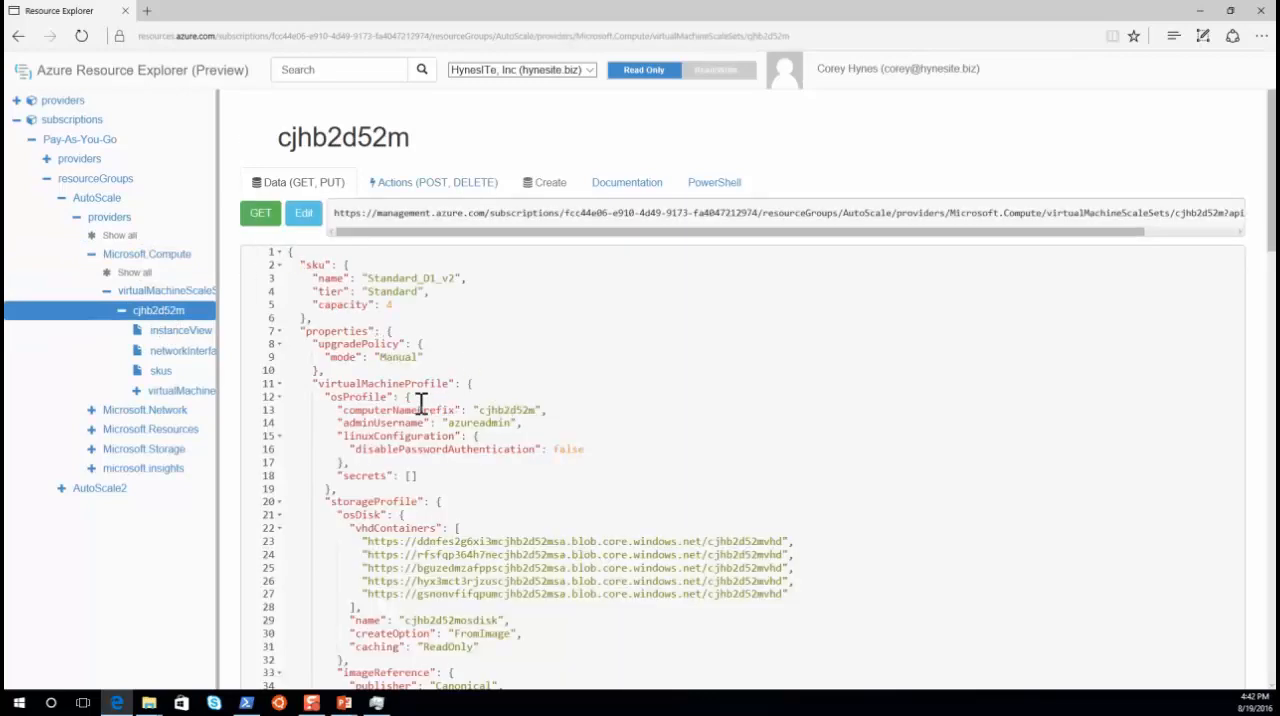
scroll(421, 402, down, 3)
scroll(421, 402, down, 7)
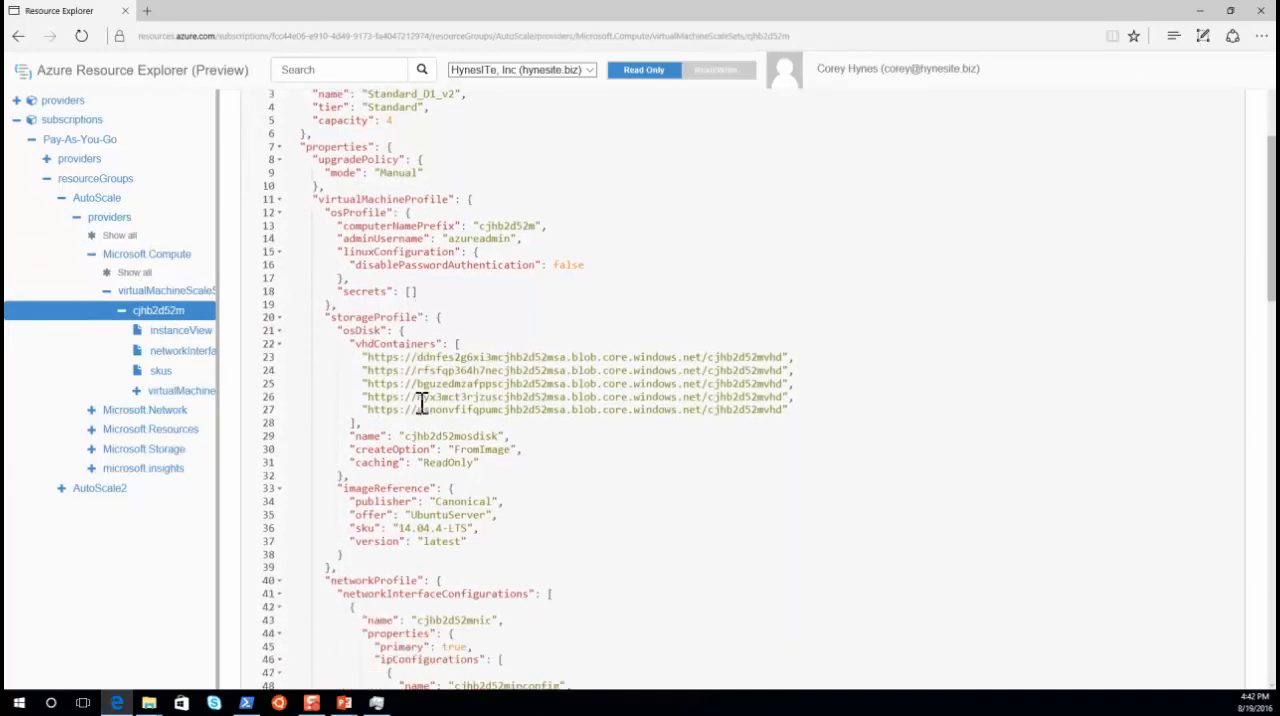
scroll(421, 402, down, 11)
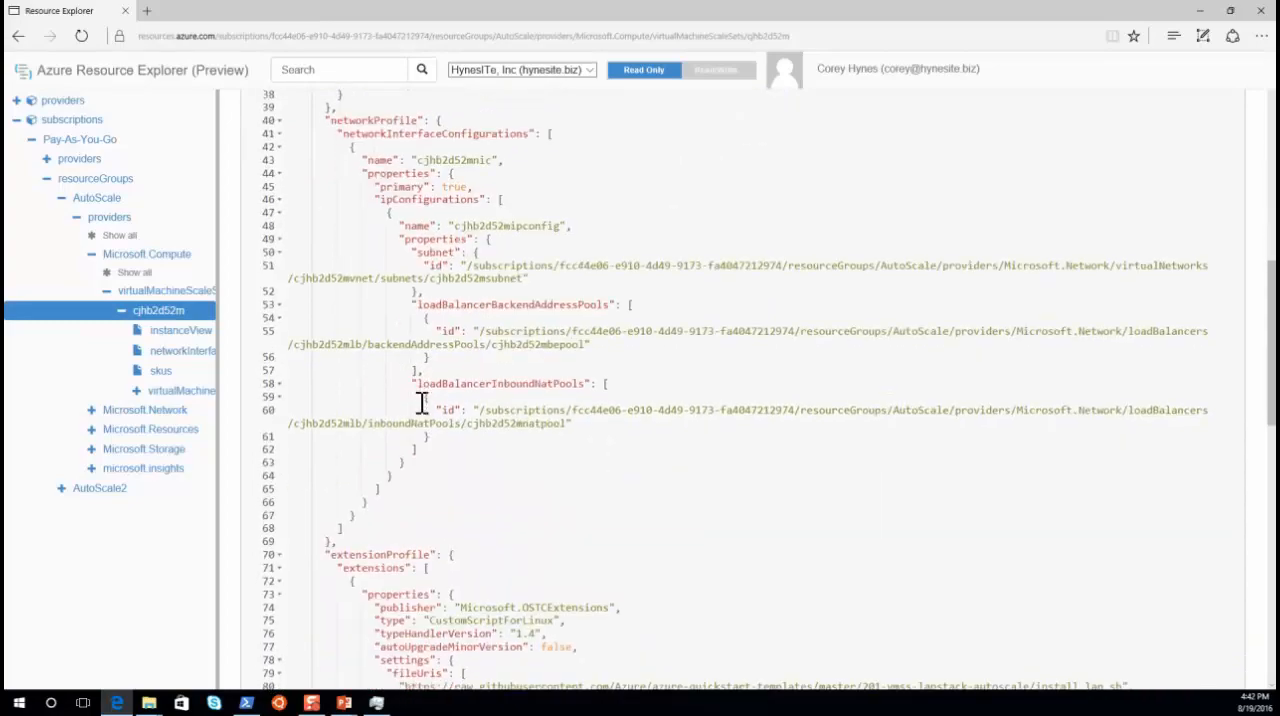
scroll(421, 402, down, 12)
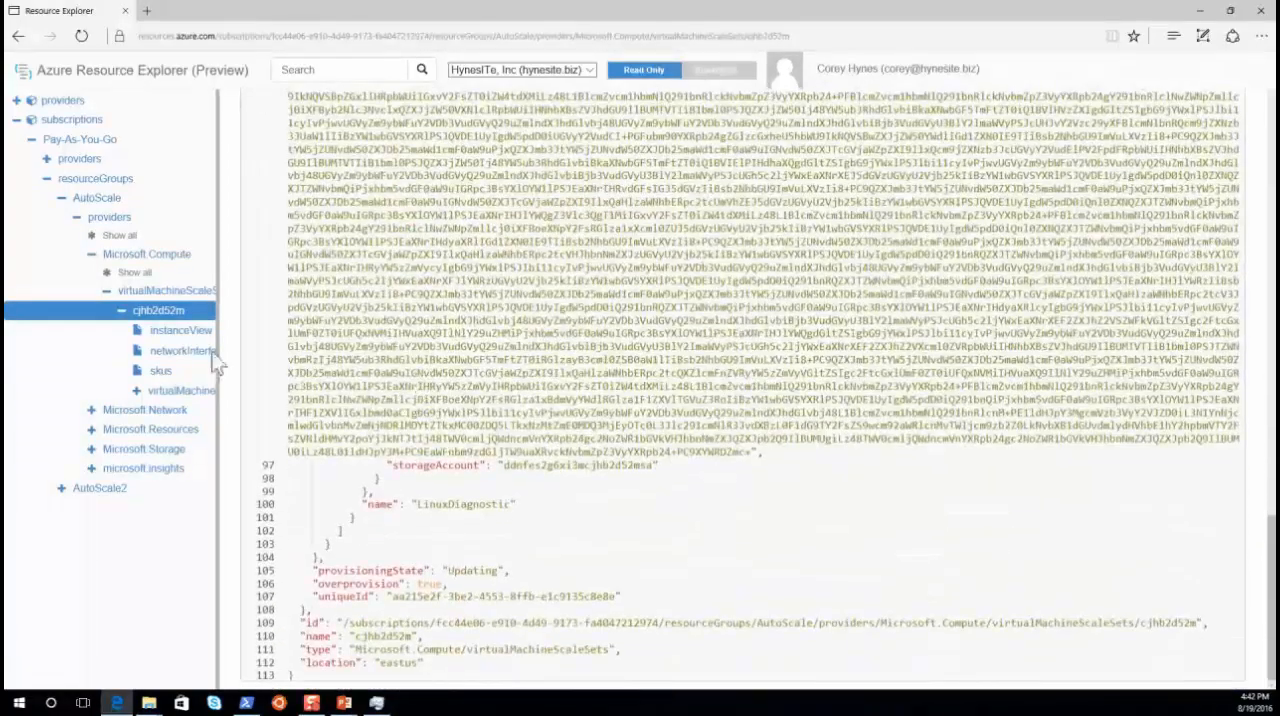
Step: Inspect the network interface of the scale set's virtual machine 1, widening the resource tree, and highlight its private IP address
click(141, 391)
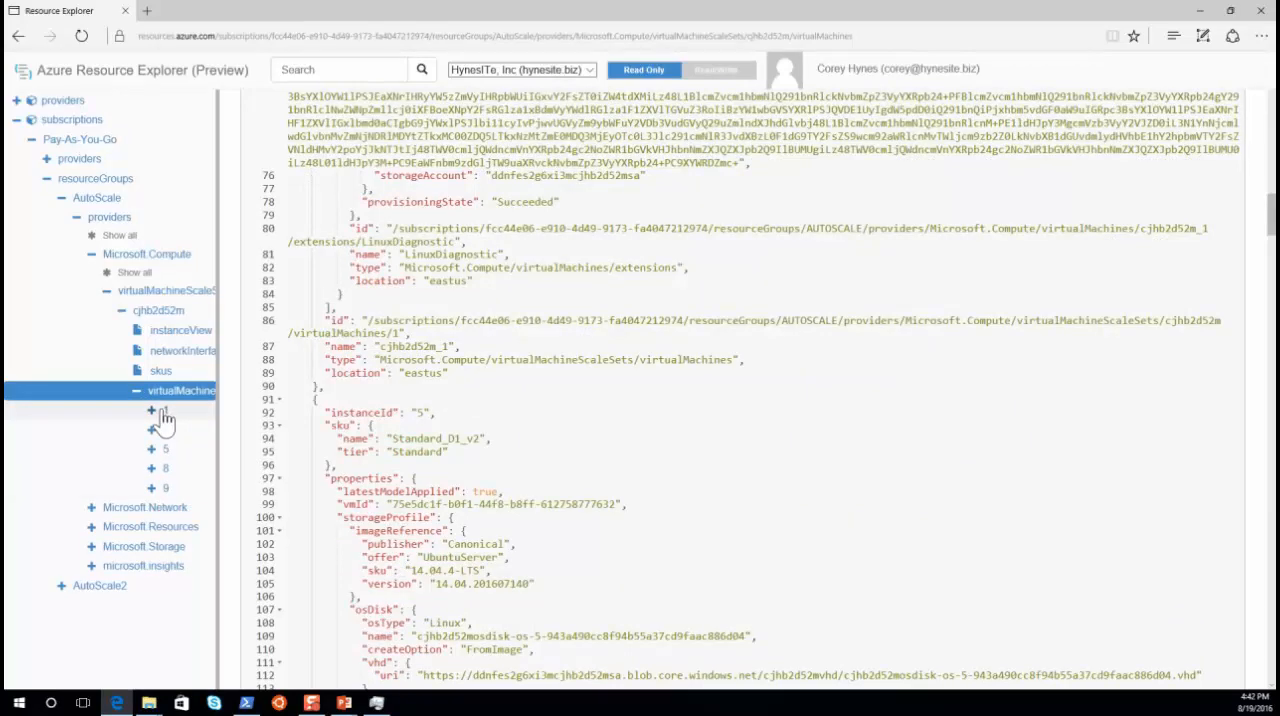
click(163, 415)
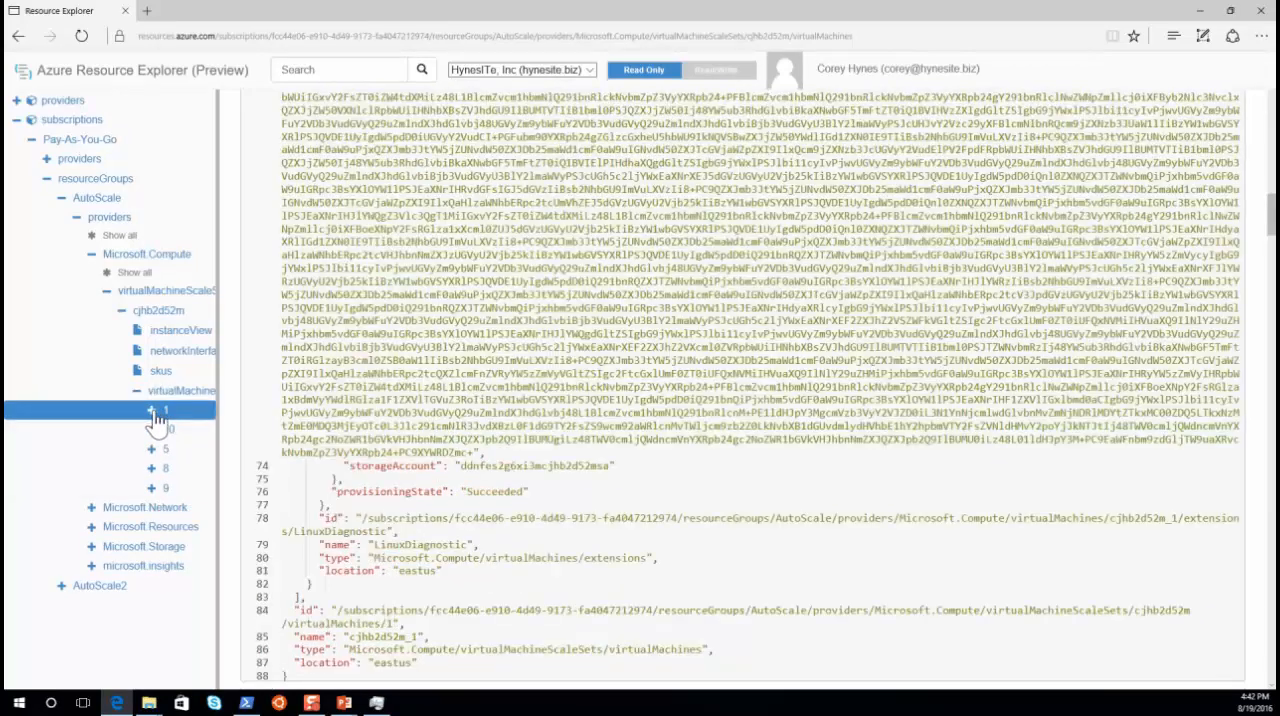
click(155, 410)
click(166, 449)
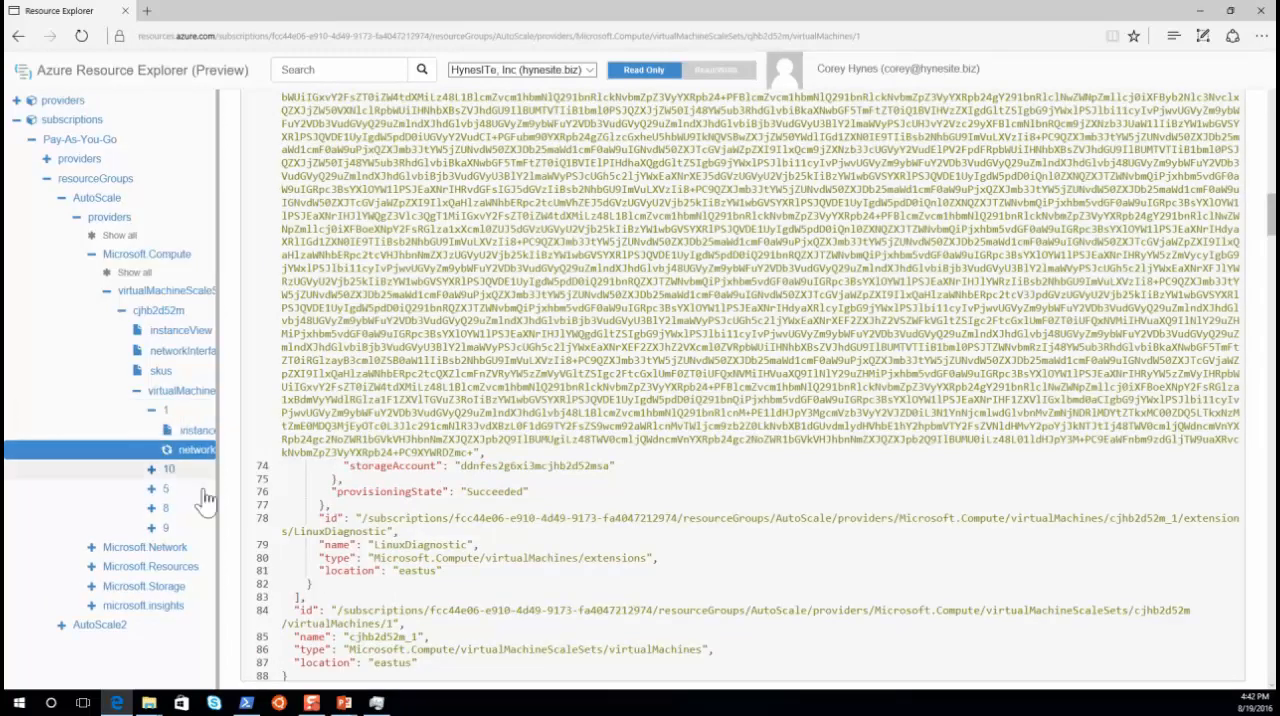
drag(215, 489, 348, 491)
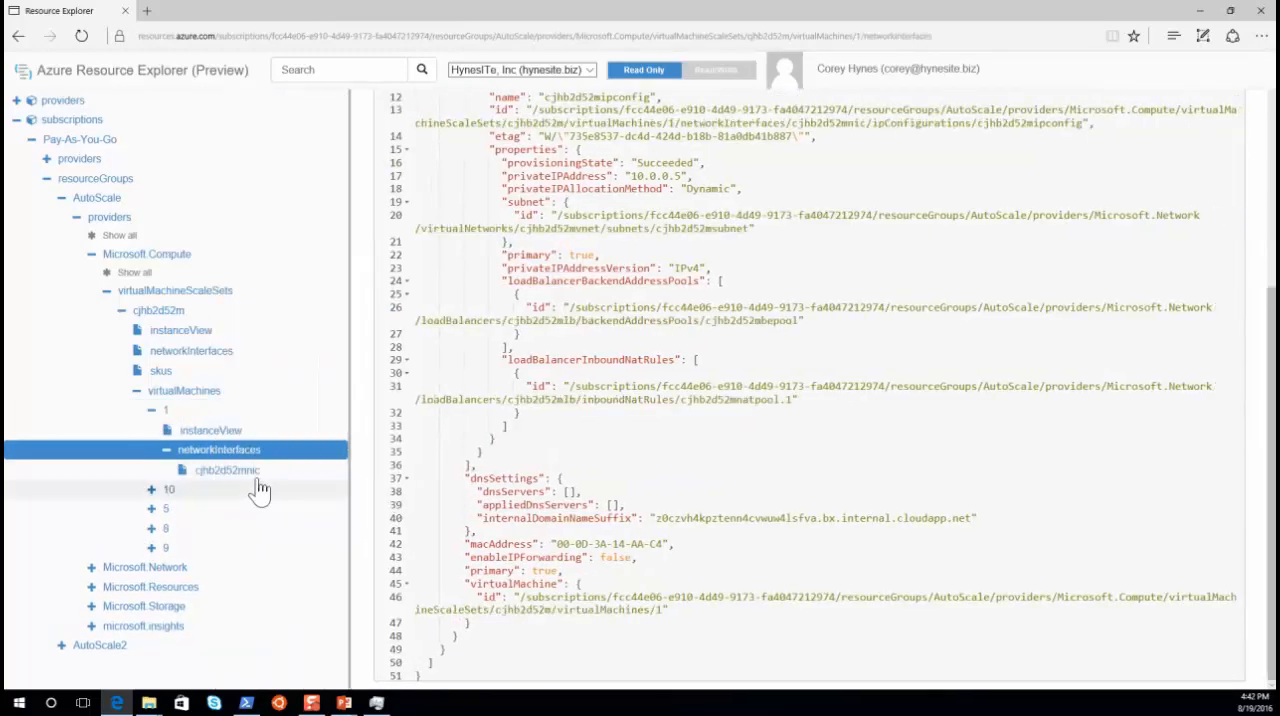
click(251, 482)
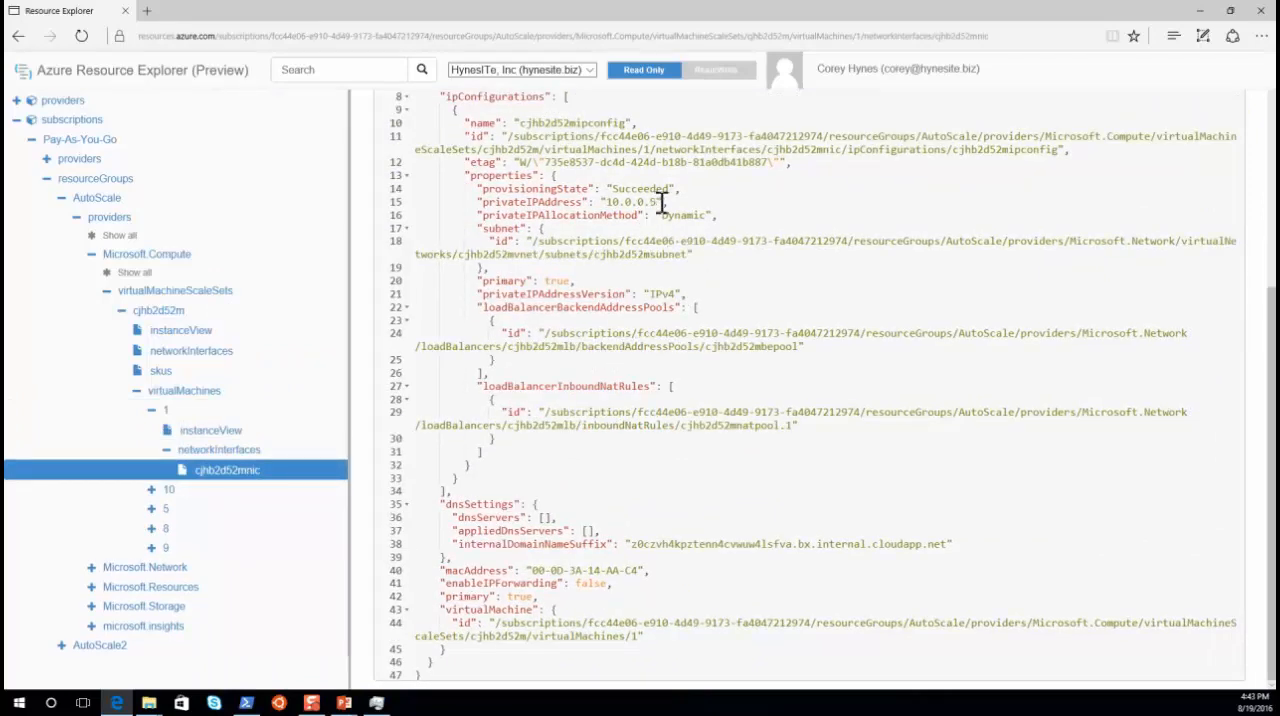
drag(663, 201, 604, 202)
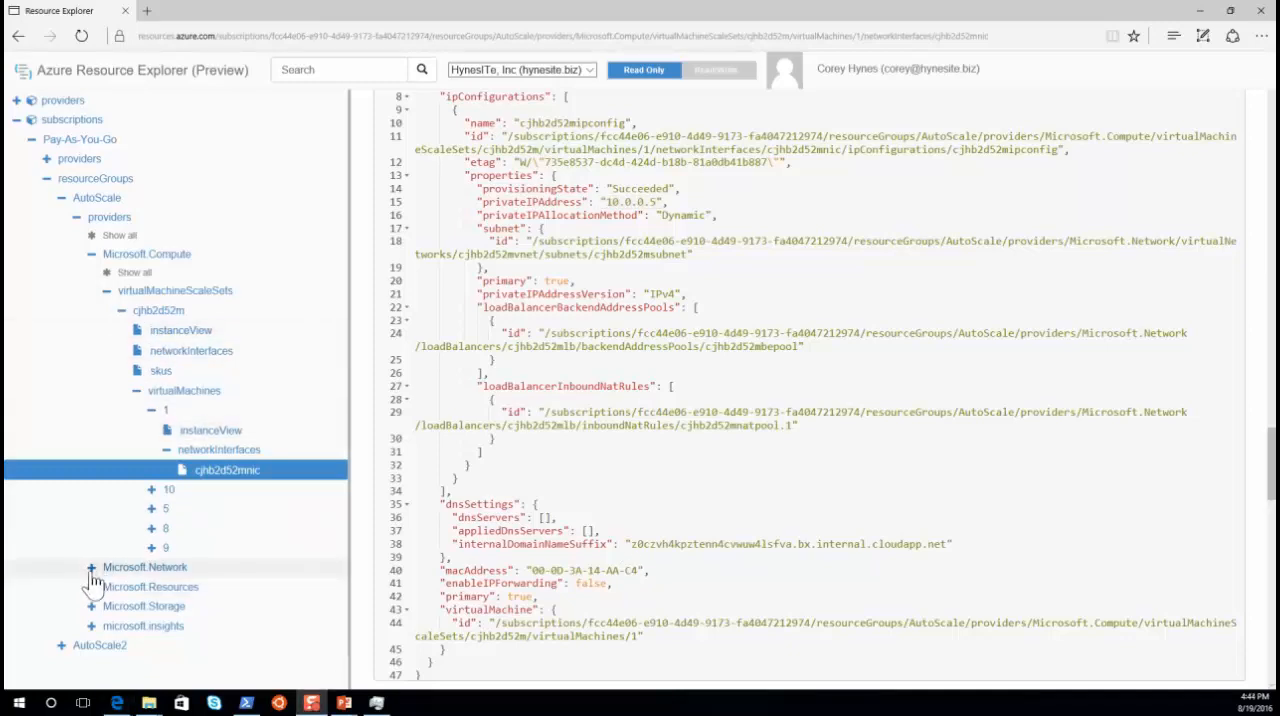
Step: Look up the AutoScale group's public IP addresses under Microsoft.Network and highlight the ipAddress value
click(91, 569)
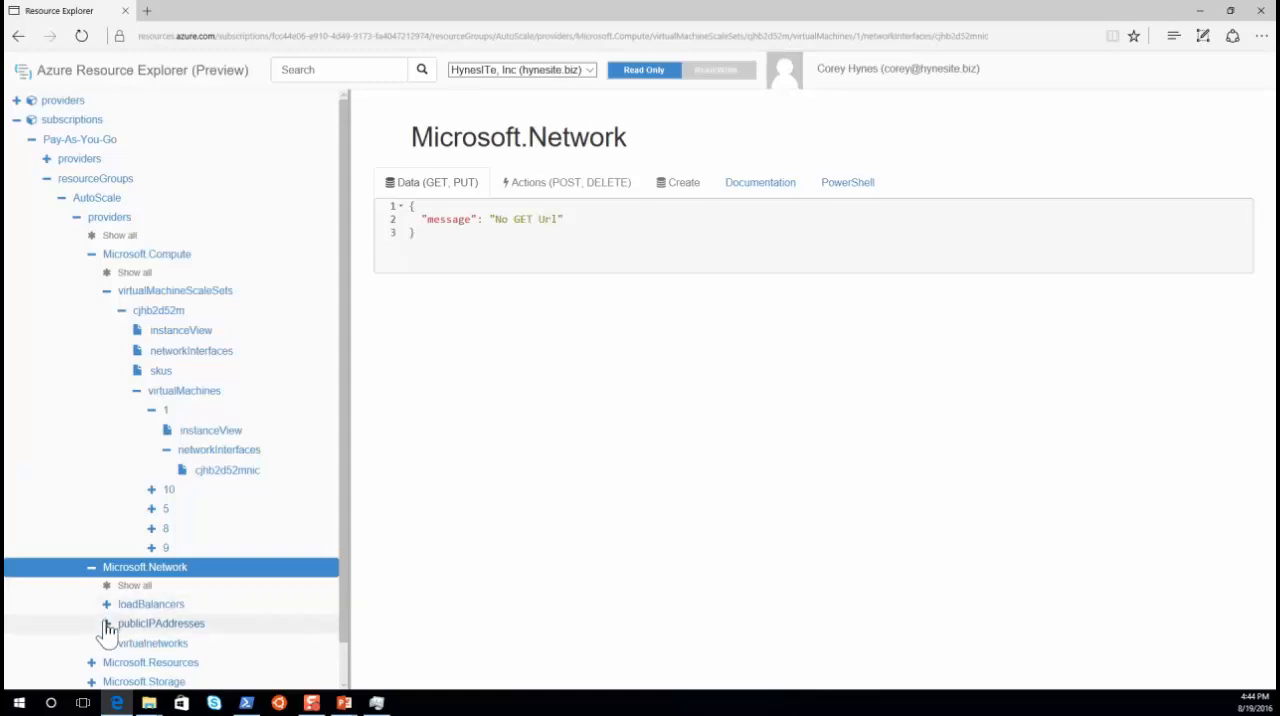
click(107, 626)
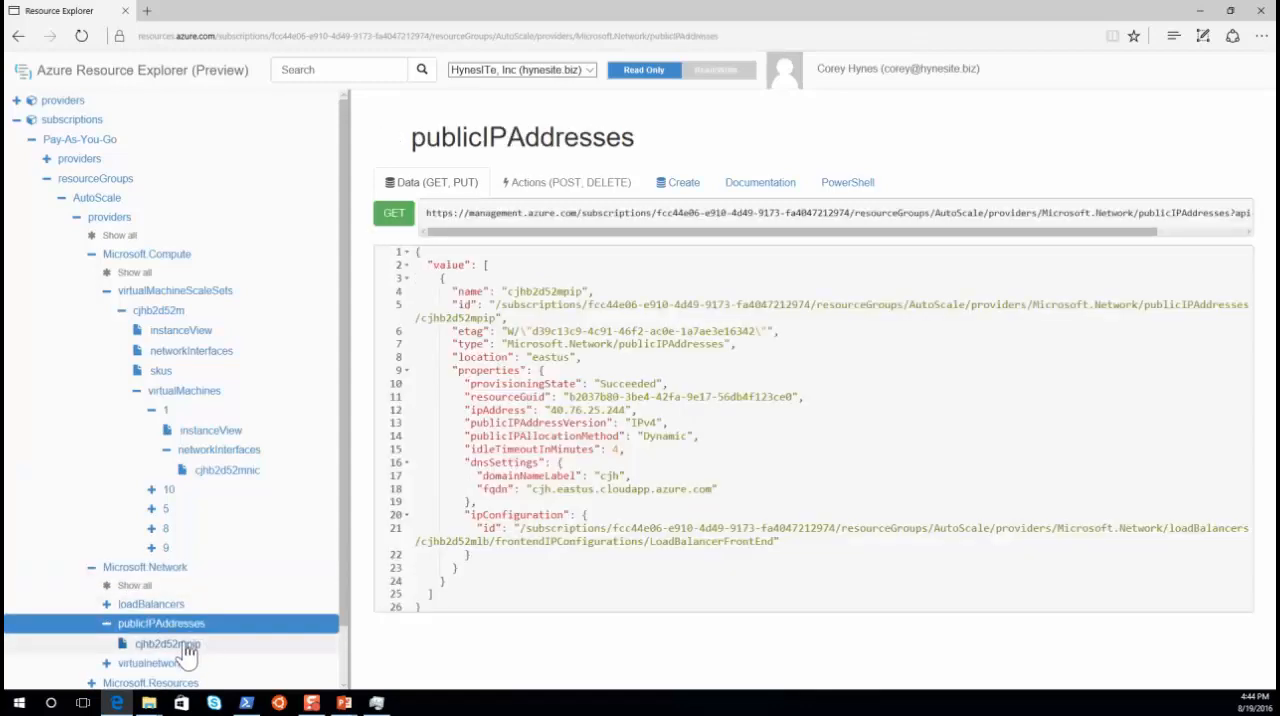
drag(632, 410, 545, 409)
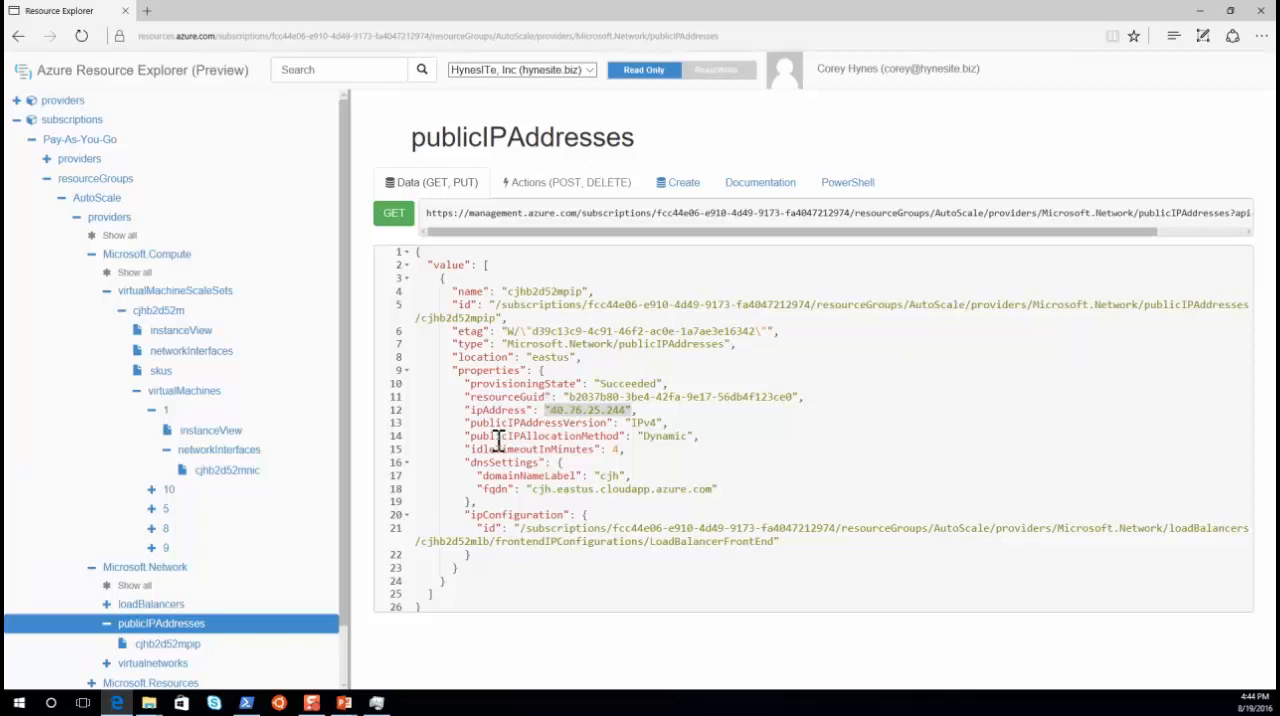
Step: Examine load balancer cjhb2d52mlb in the AutoScale group's Microsoft.Network provider and highlight LBRule's properties from frontendPort through the backendAddressPool line
click(106, 605)
scroll(140, 596, down, 1)
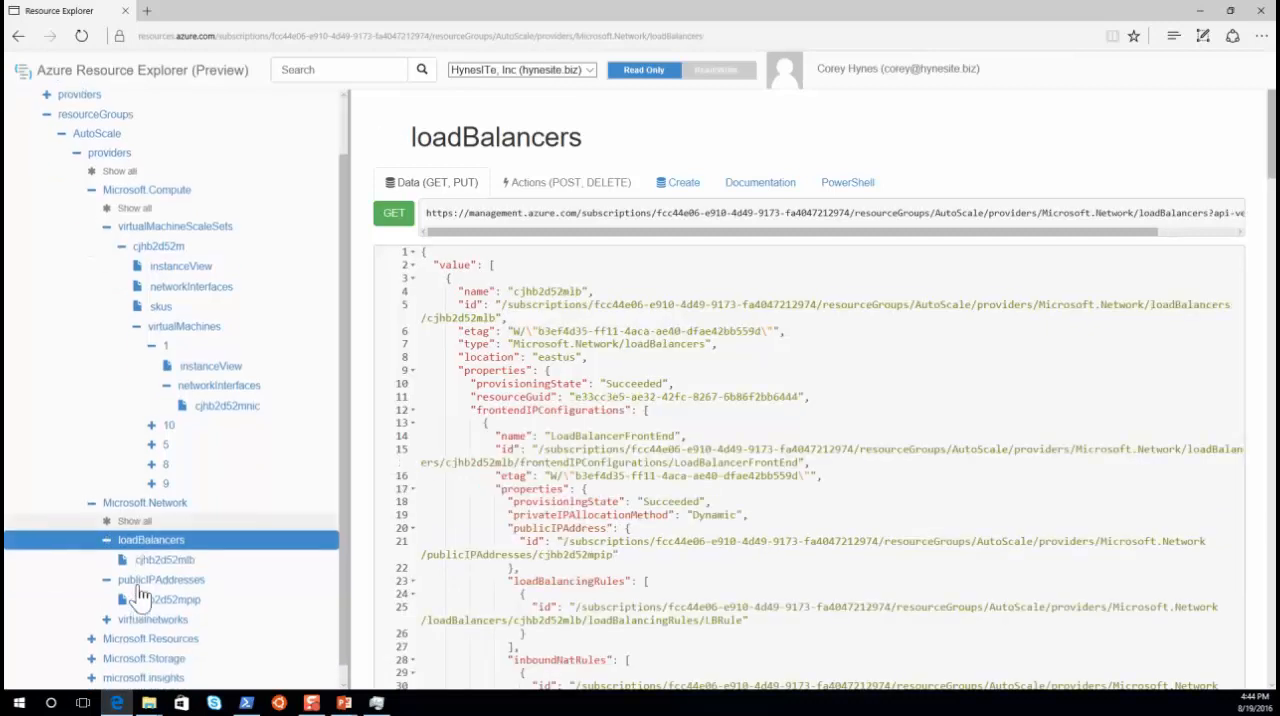
click(186, 545)
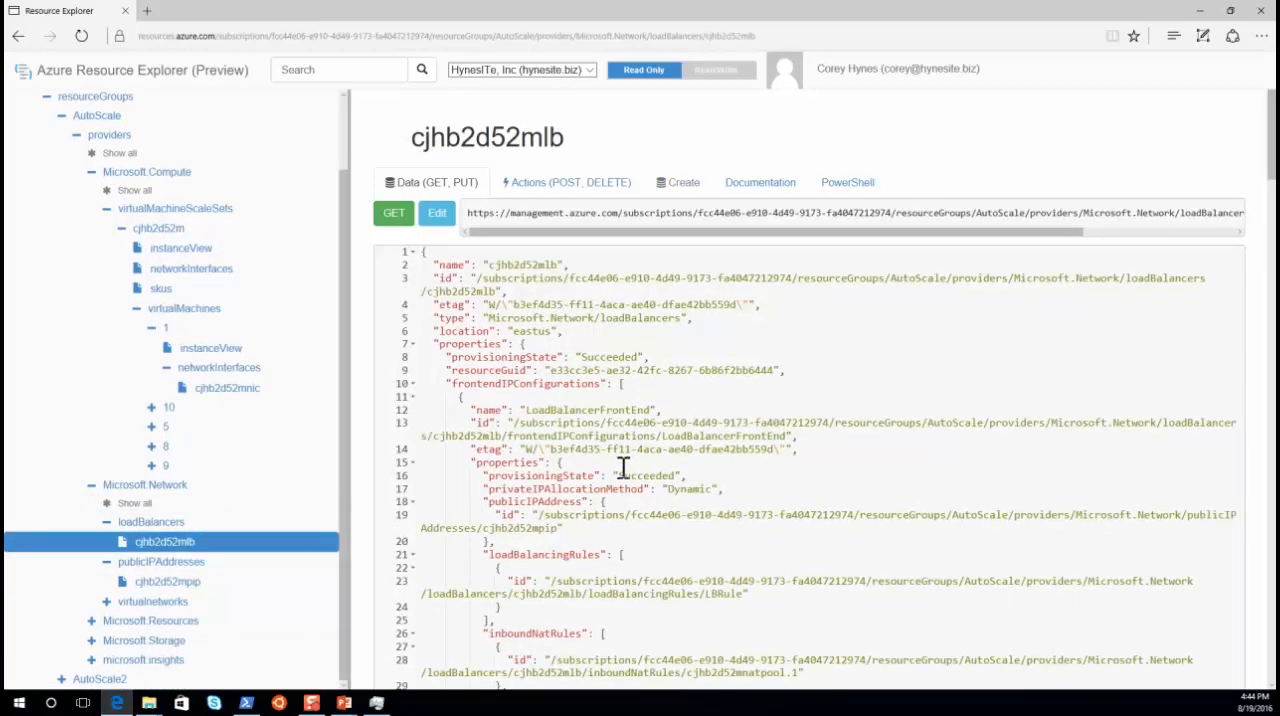
scroll(611, 528, down, 3)
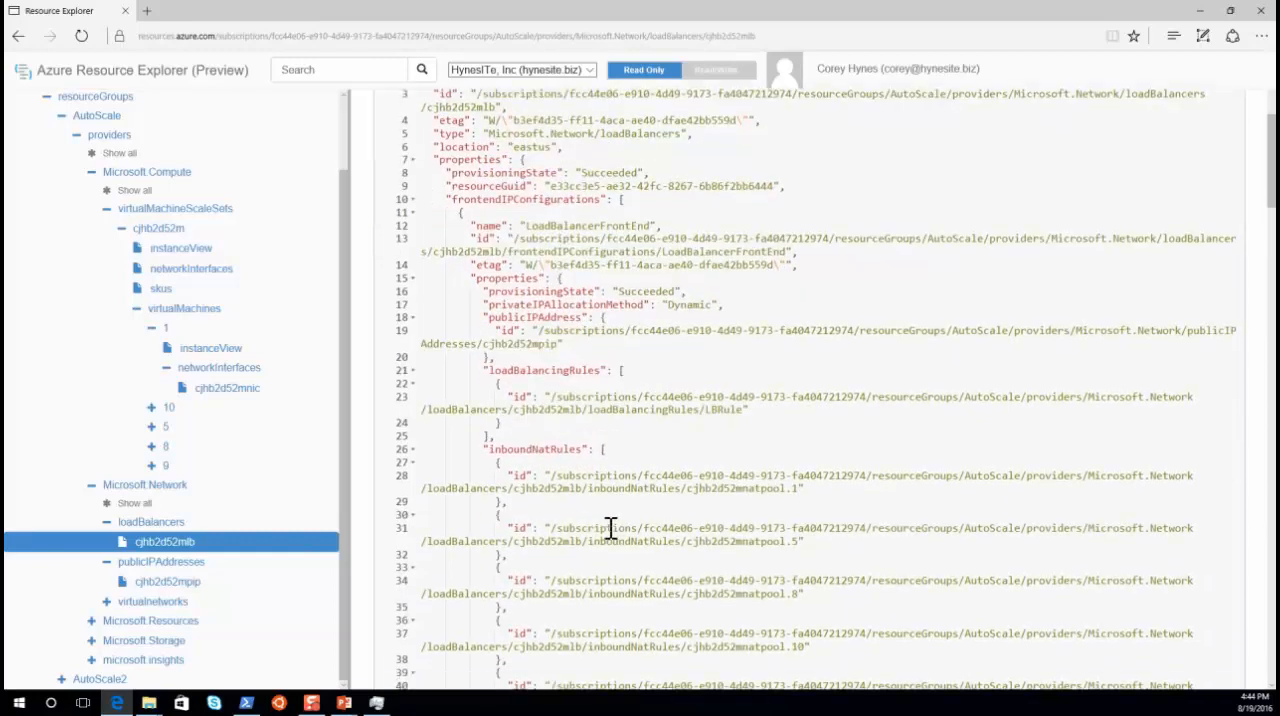
scroll(611, 528, down, 7)
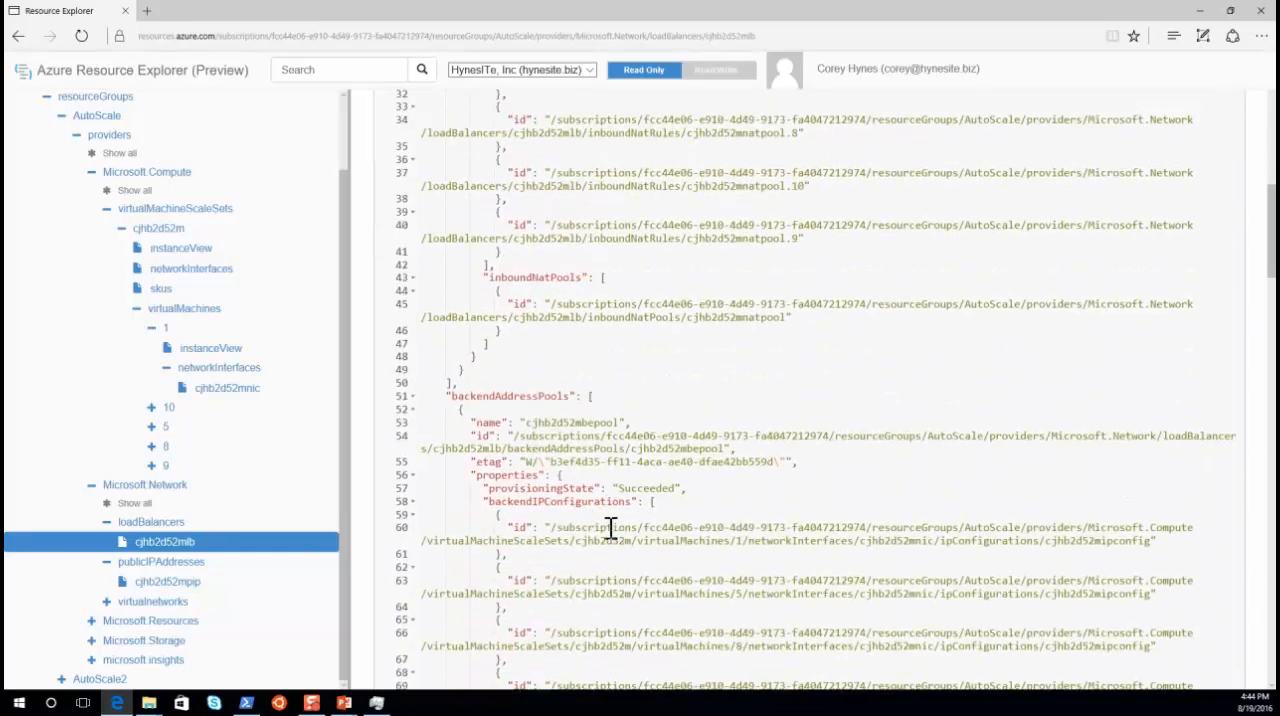
scroll(608, 507, down, 9)
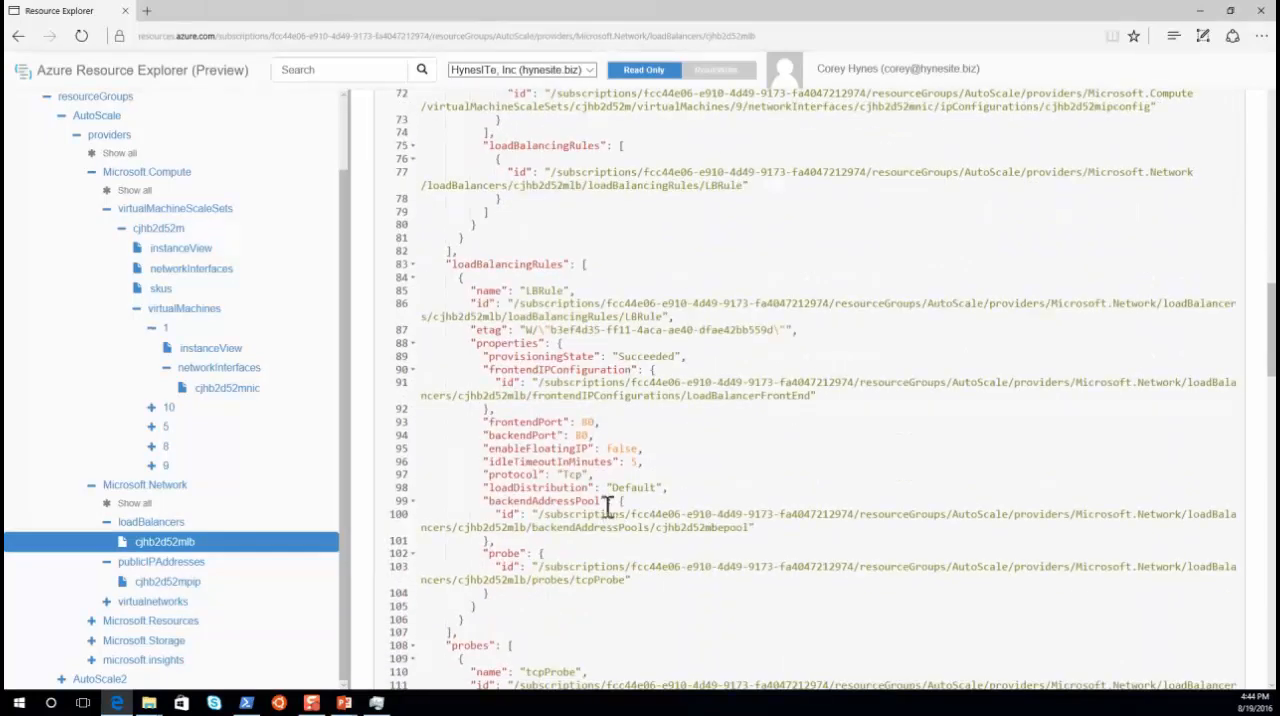
drag(483, 421, 659, 502)
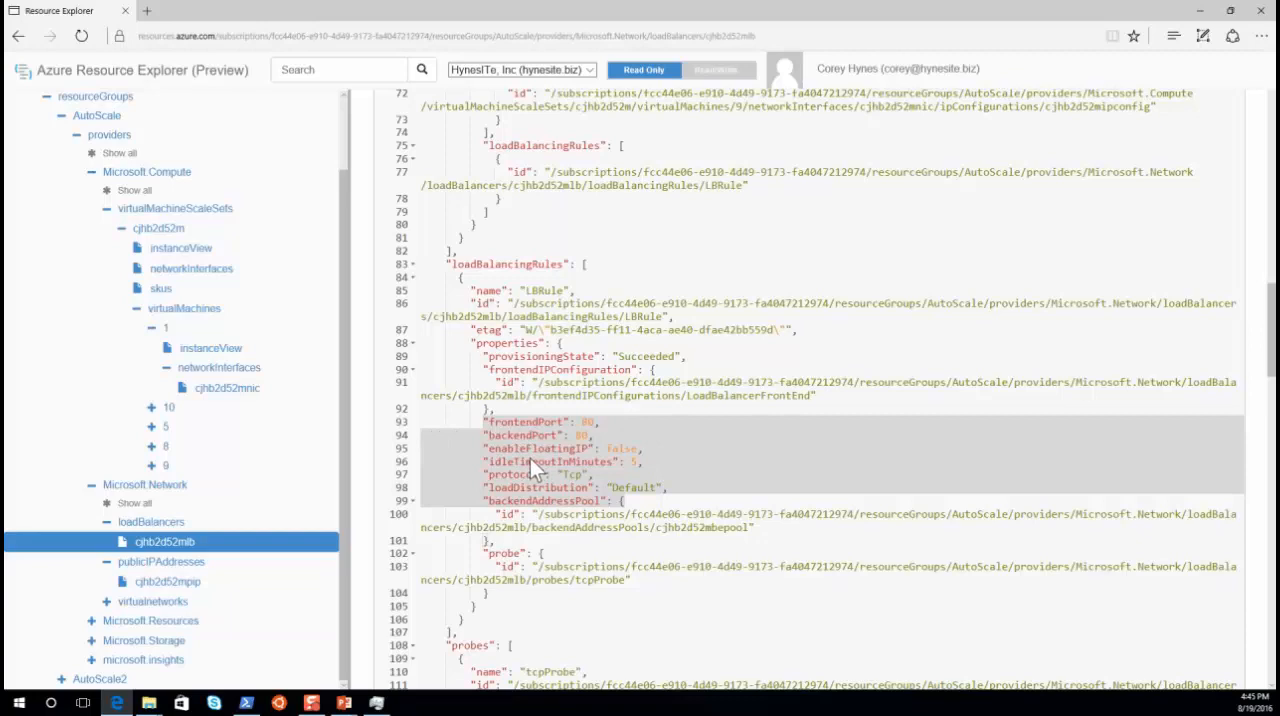
key(alt+Tab)
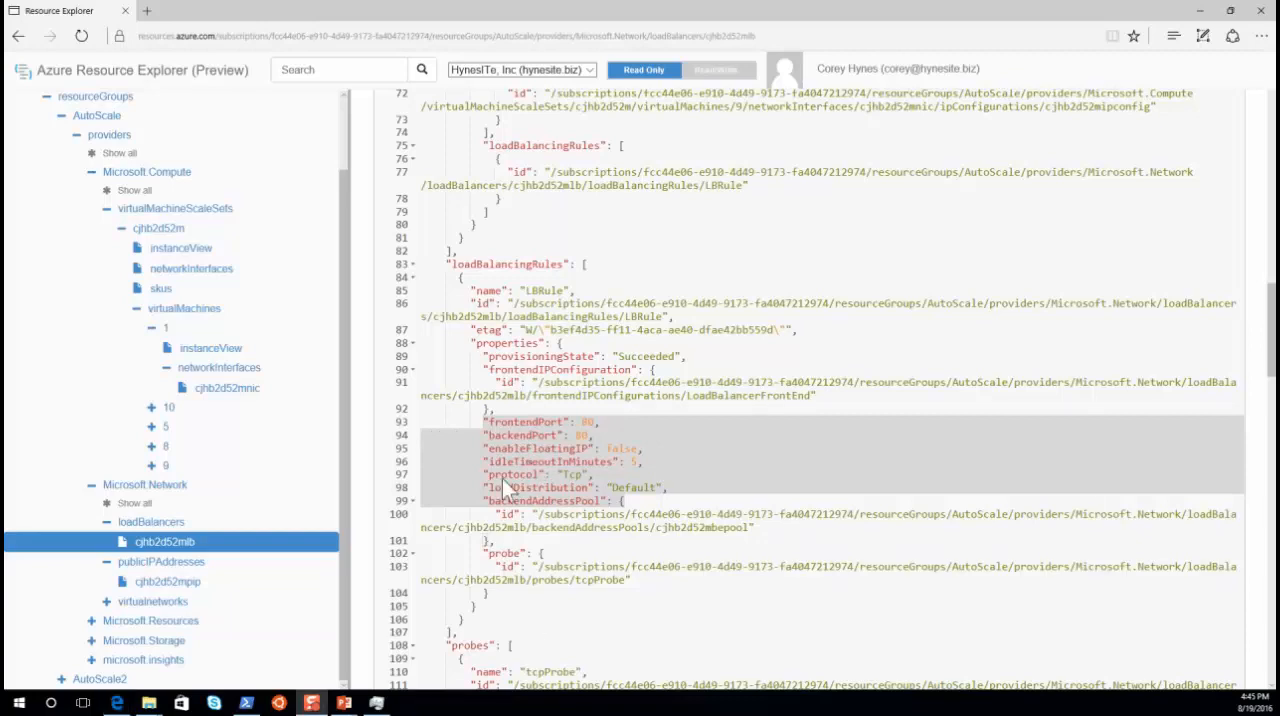